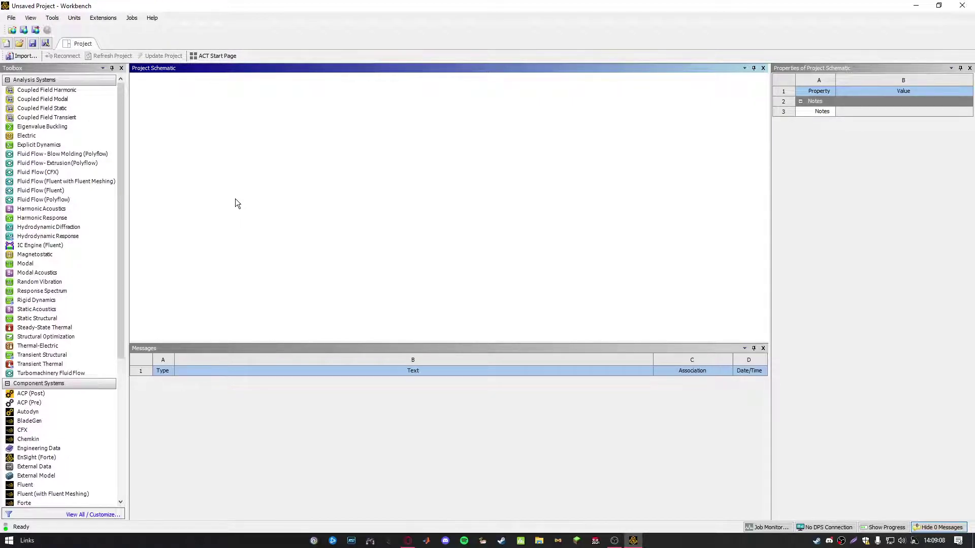
- Enlarge the project schematic area and add a standalone Geometry system named 3D GEO
{"action": "left_click_drag", "start_coordinate": [281, 344], "coordinate": [281, 412]}
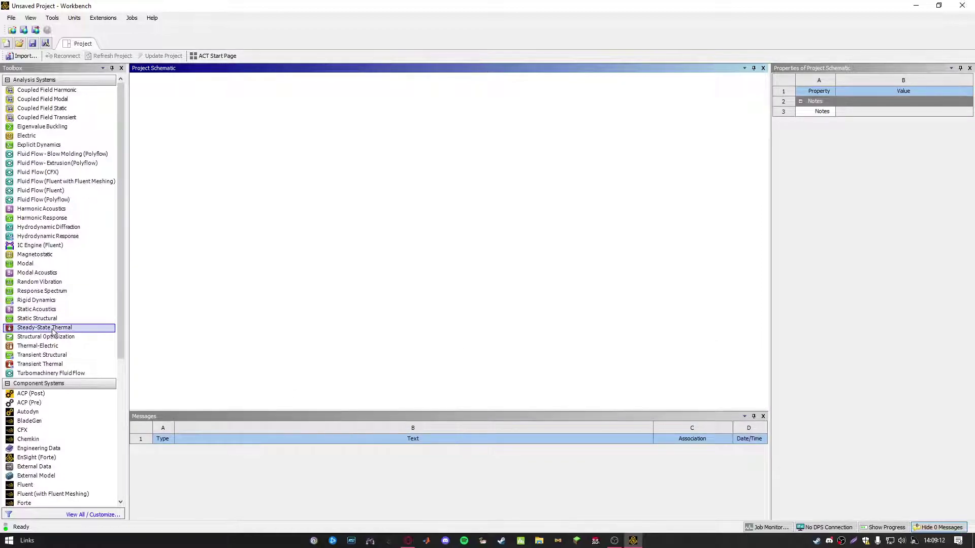
{"action": "scroll", "coordinate": [62, 355], "scroll_direction": "down", "scroll_amount": 4}
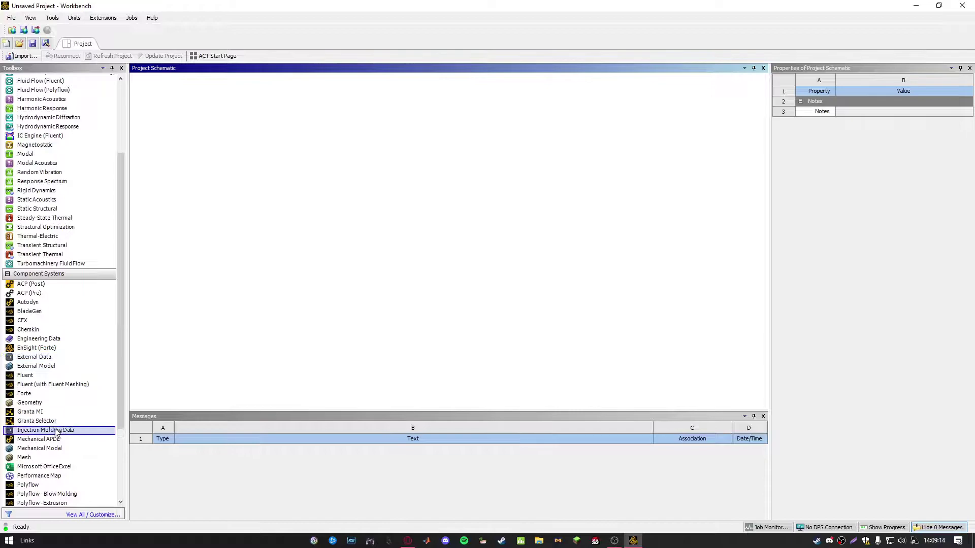
{"action": "left_click_drag", "start_coordinate": [35, 406], "coordinate": [201, 118]}
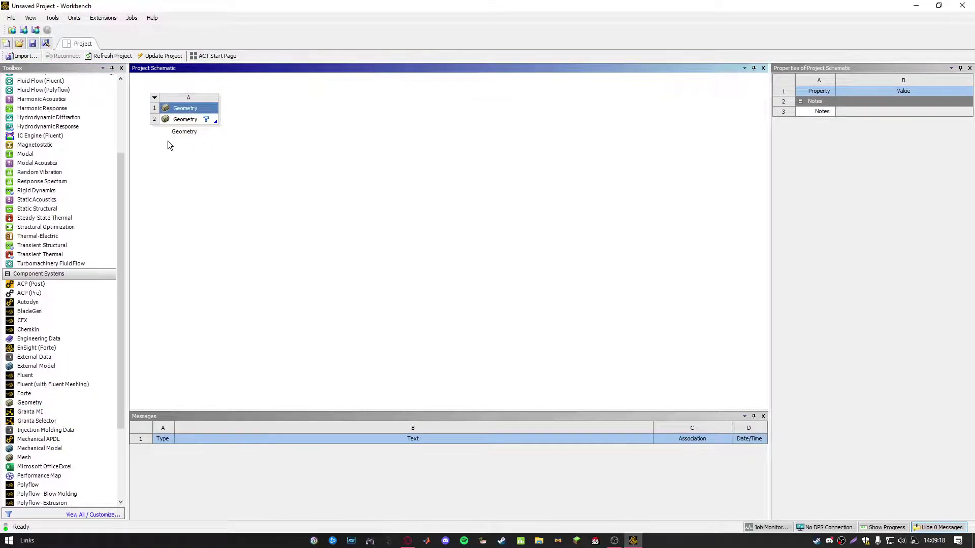
{"action": "type", "text": "3D GEO"}
{"action": "key", "text": "Return"}
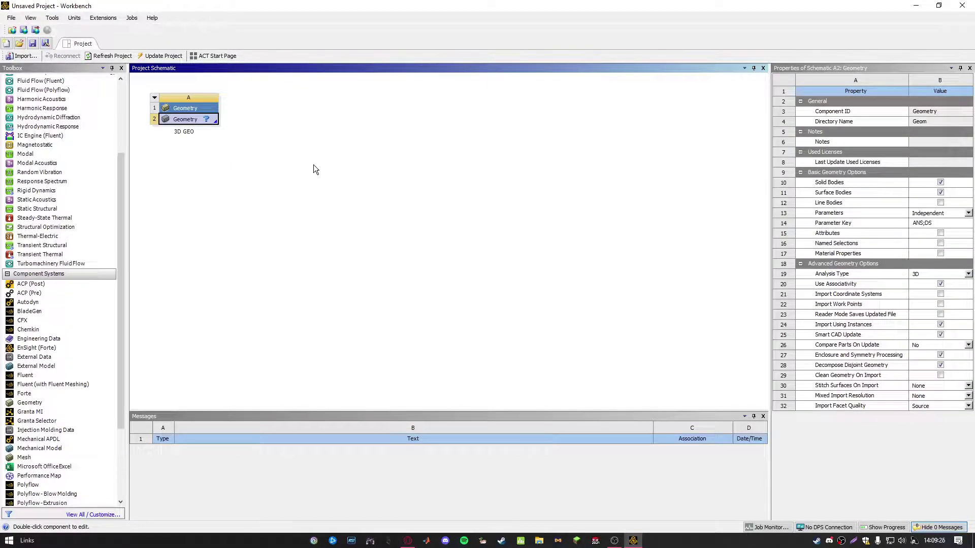
{"action": "left_click", "coordinate": [337, 145]}
{"action": "left_click", "coordinate": [185, 119]}
{"action": "left_click", "coordinate": [392, 262]}
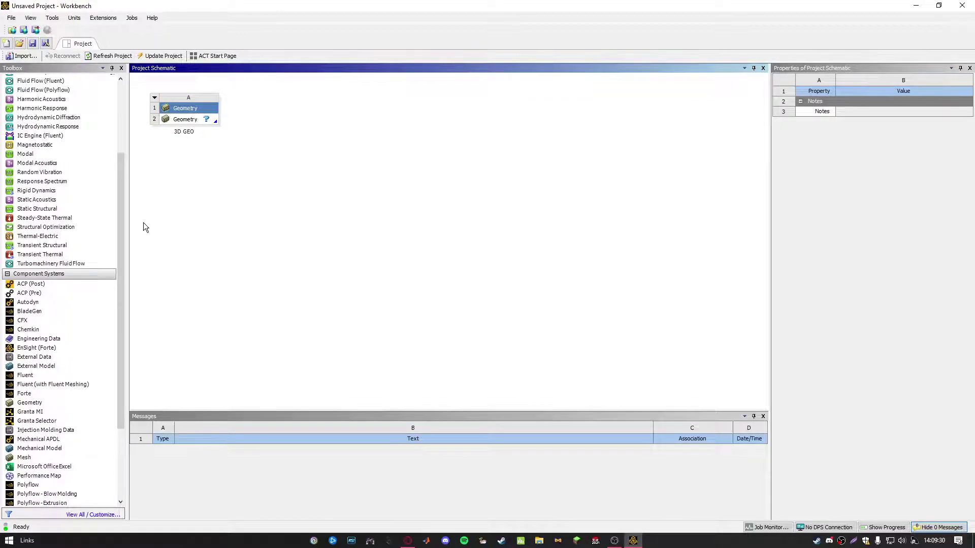
- Add a Static Structural system beside the 3D GEO system, open its engineering data and return to the project schematic
{"action": "left_click_drag", "start_coordinate": [41, 210], "coordinate": [282, 124]}
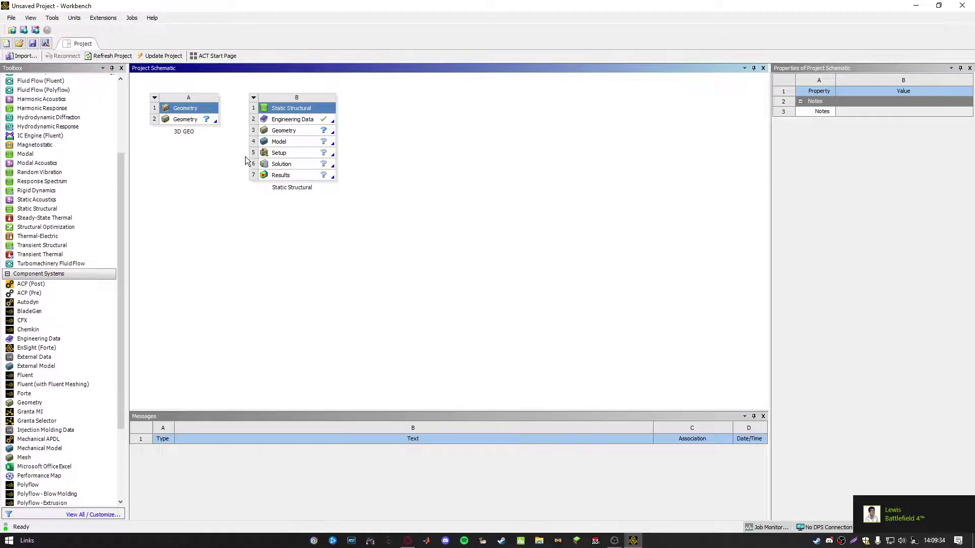
{"action": "double_click", "coordinate": [282, 119]}
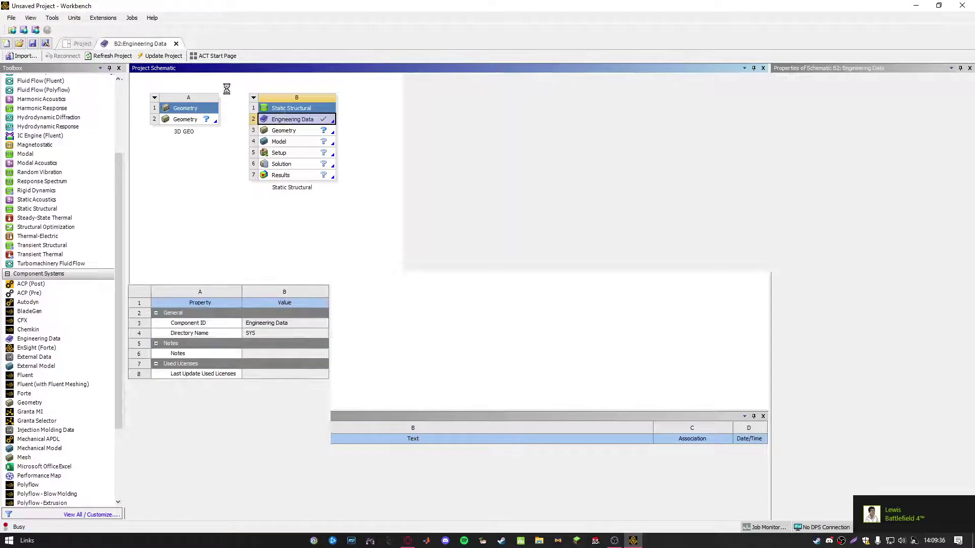
{"action": "left_click", "coordinate": [81, 45]}
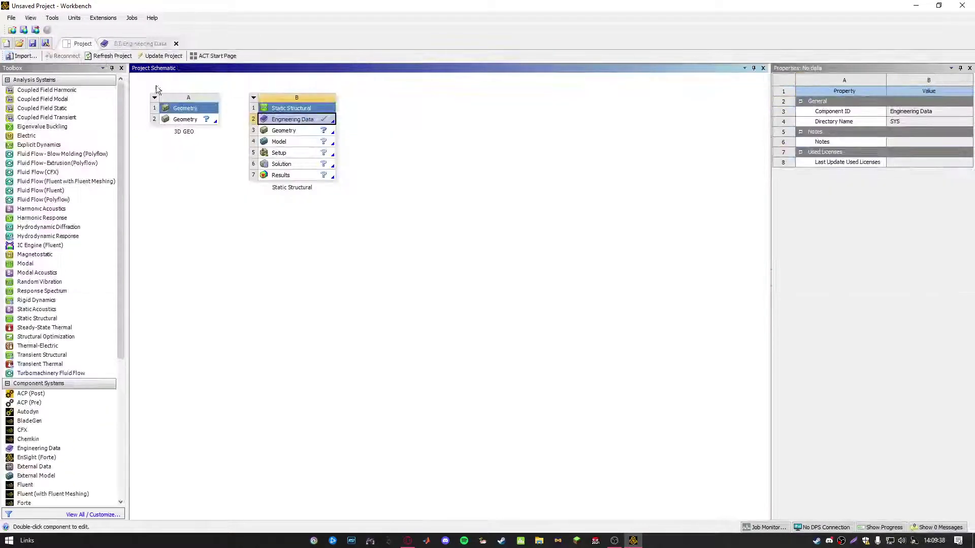
- Import the BracketCO.IGS file from the HW folder into the 3D GEO system's geometry
{"action": "left_click", "coordinate": [186, 121]}
{"action": "right_click", "coordinate": [187, 119]}
{"action": "left_click", "coordinate": [177, 122]}
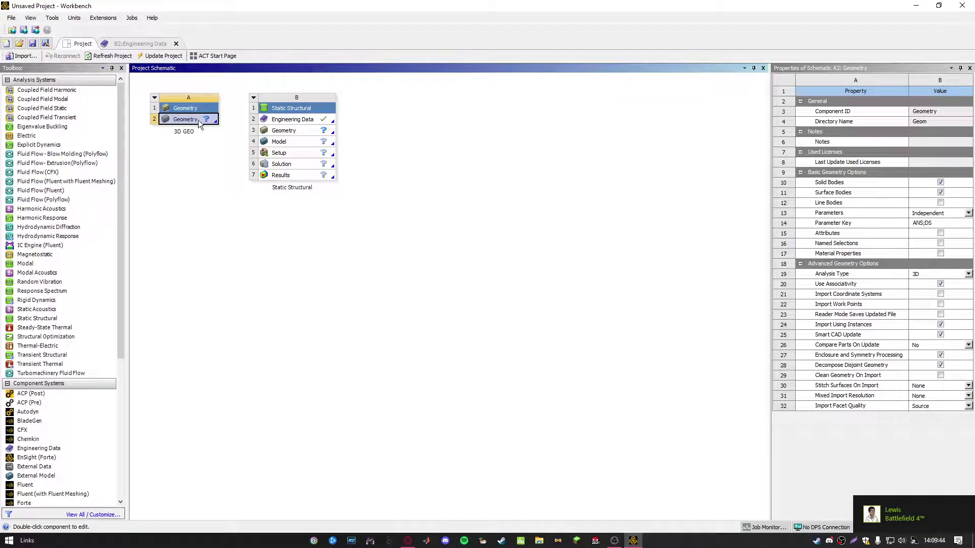
{"action": "right_click", "coordinate": [186, 120]}
{"action": "mouse_move", "coordinate": [238, 150]}
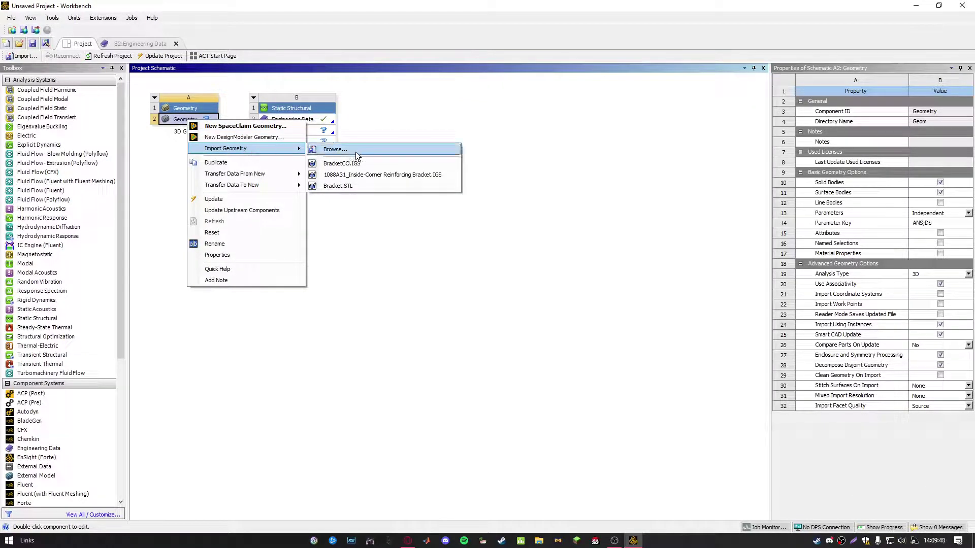
{"action": "left_click", "coordinate": [336, 150]}
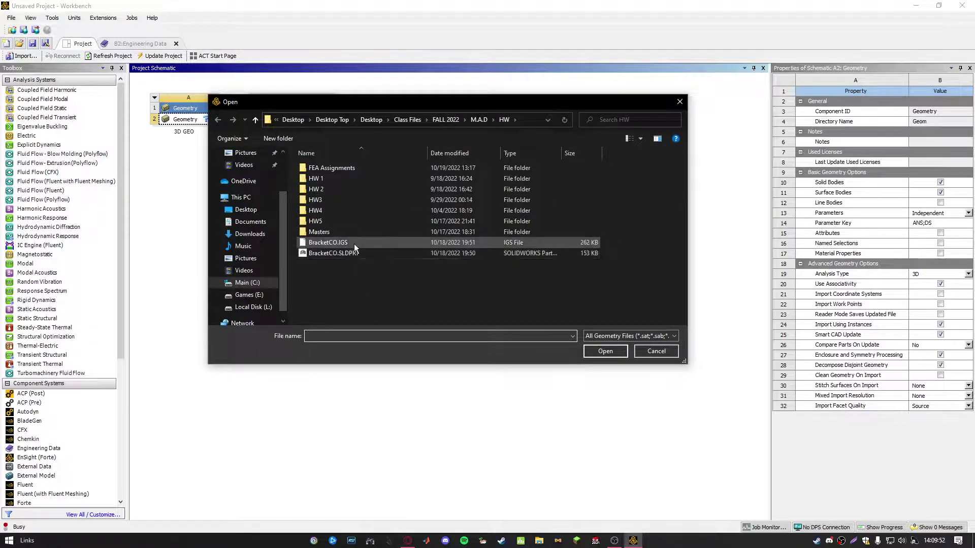
{"action": "double_click", "coordinate": [328, 242]}
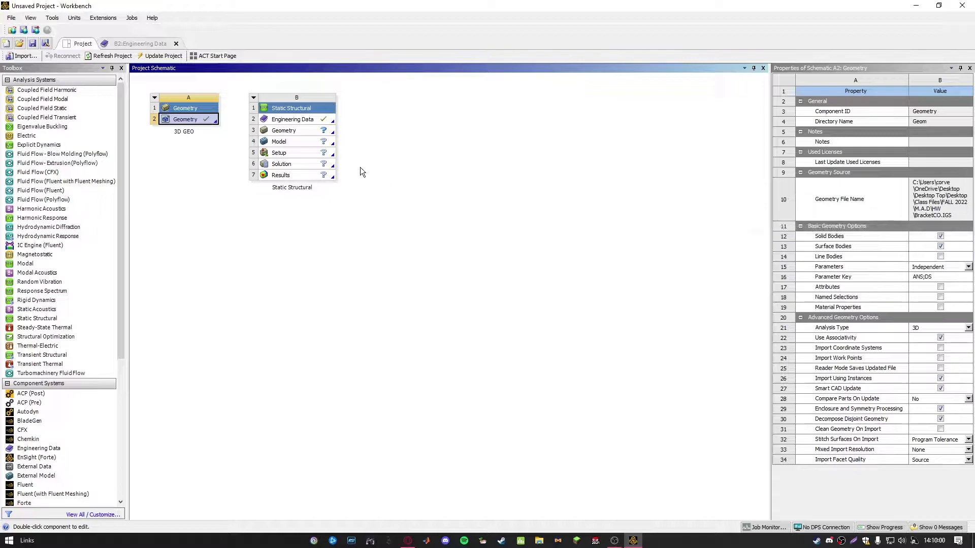
- Link the 3D GEO geometry to the Static Structural system's geometry and review the Structural Steel engineering data
{"action": "left_click", "coordinate": [231, 163]}
{"action": "left_click_drag", "start_coordinate": [194, 123], "coordinate": [282, 134]}
{"action": "left_click", "coordinate": [132, 45]}
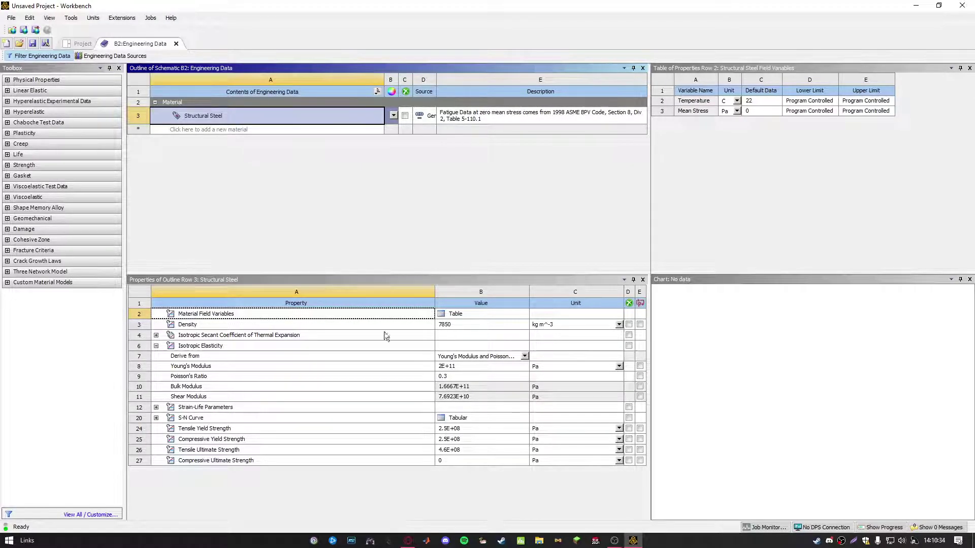
{"action": "left_click", "coordinate": [78, 44]}
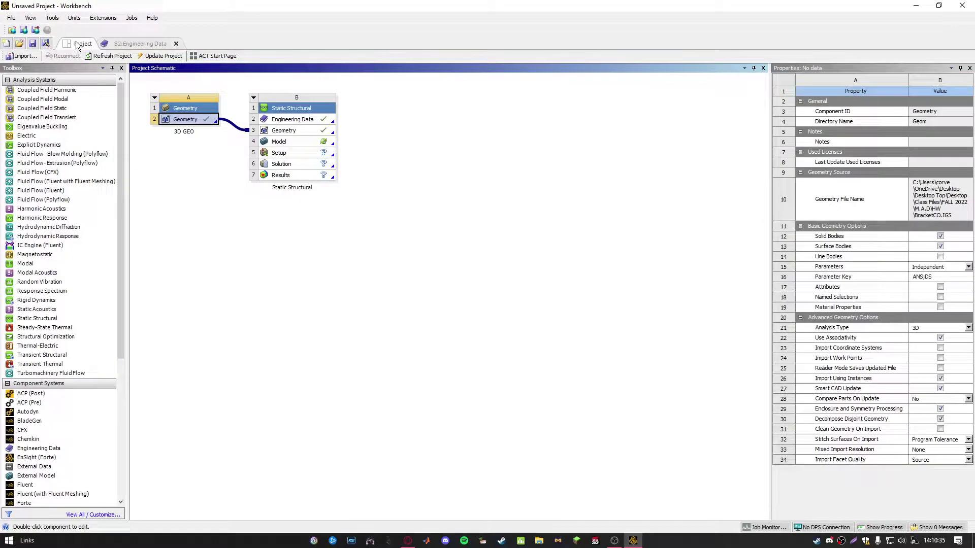
- Open the Static Structural model in Mechanical and orbit the bracket to view it from the opposite side
{"action": "double_click", "coordinate": [280, 142]}
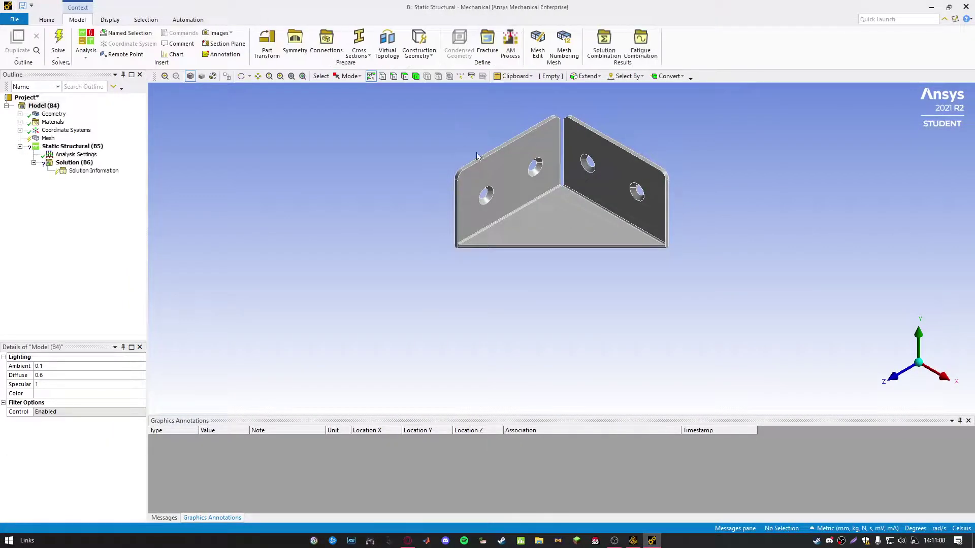
{"action": "middle_click_drag", "start_coordinate": [576, 168], "coordinate": [482, 210]}
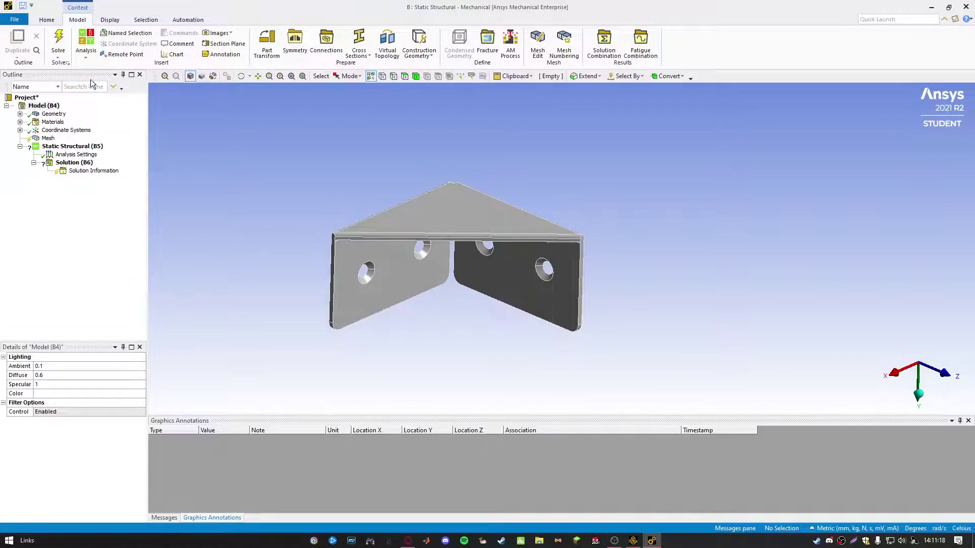
- Close the Outline and Details panes to leave only the graphics and annotations areas
{"action": "left_click", "coordinate": [139, 75]}
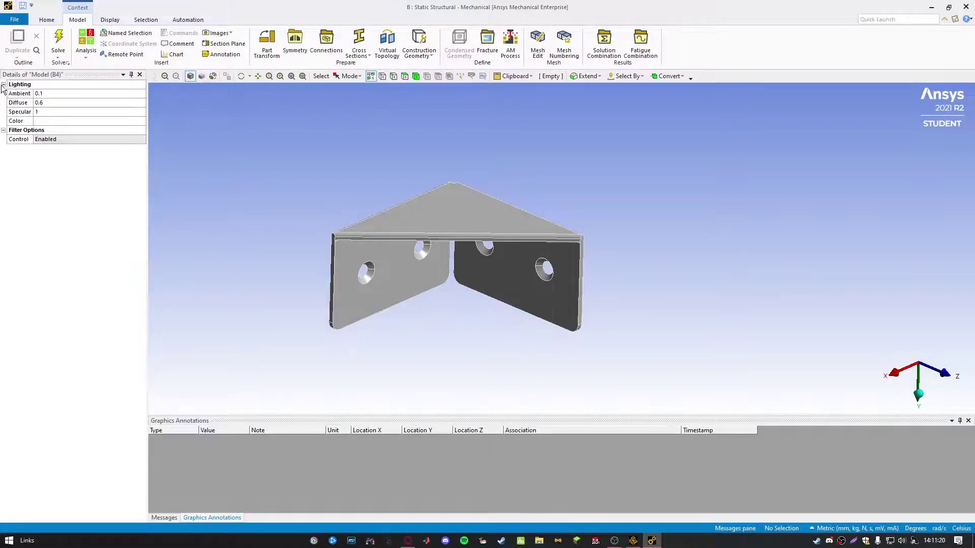
{"action": "left_click", "coordinate": [141, 76]}
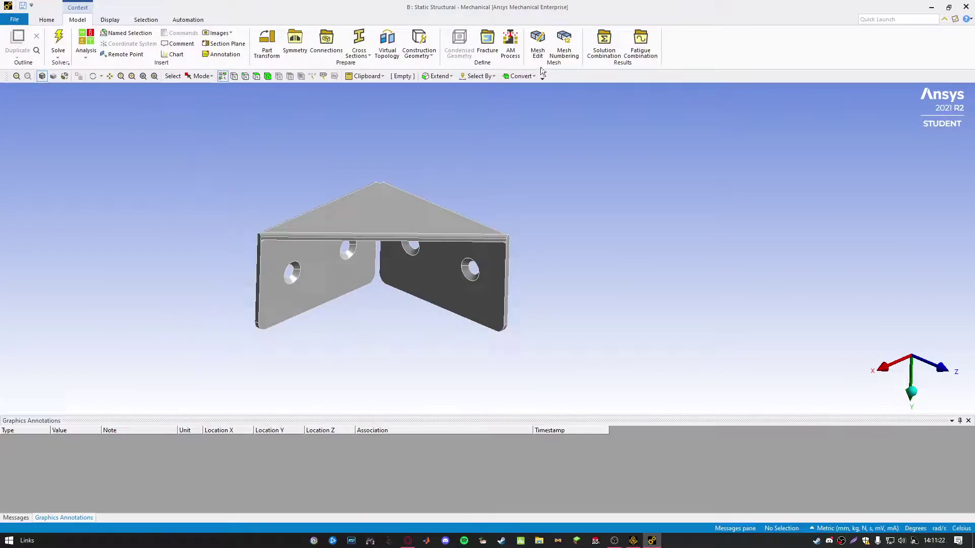
{"action": "left_click", "coordinate": [118, 20]}
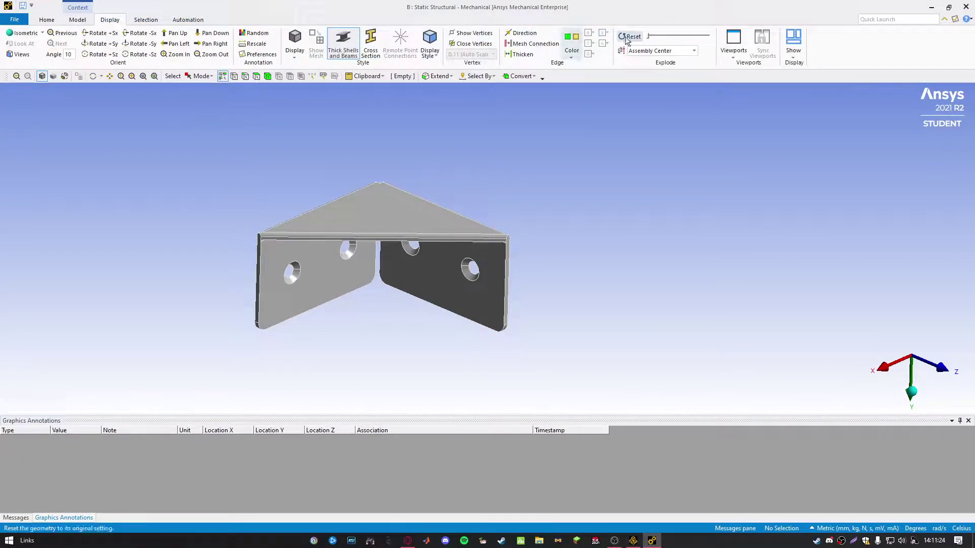
{"action": "left_click", "coordinate": [792, 56]}
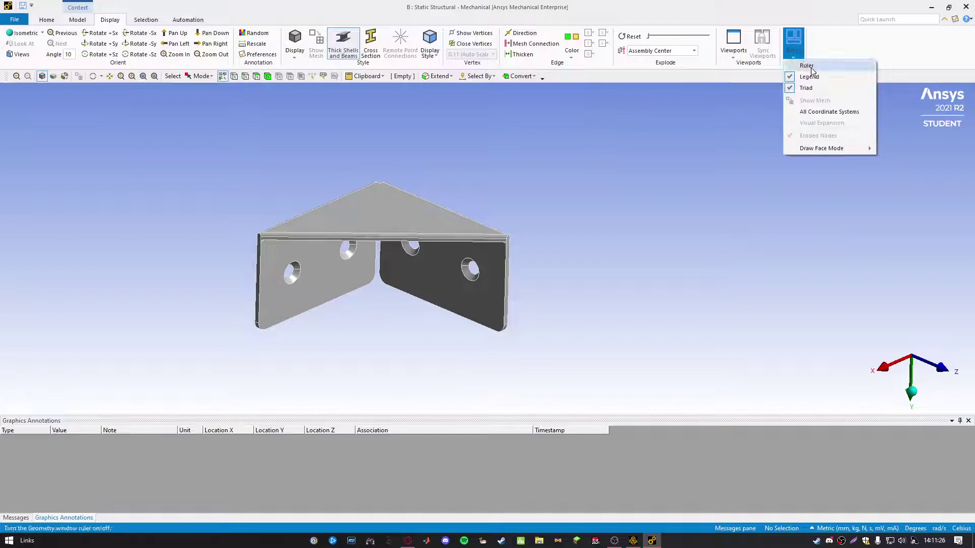
{"action": "left_click", "coordinate": [587, 81]}
{"action": "left_click", "coordinate": [430, 51]}
{"action": "left_click", "coordinate": [430, 54]}
{"action": "left_click", "coordinate": [147, 20]}
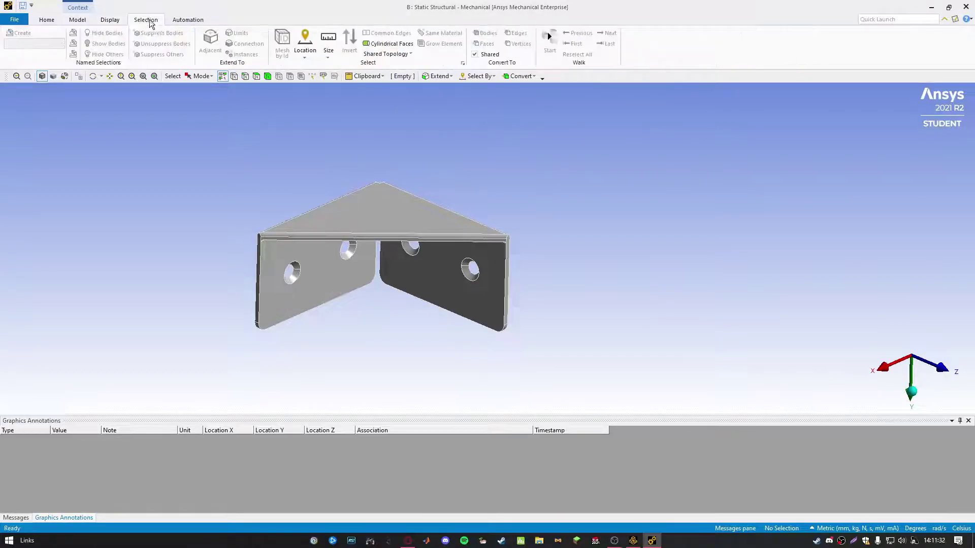
{"action": "left_click", "coordinate": [180, 21]}
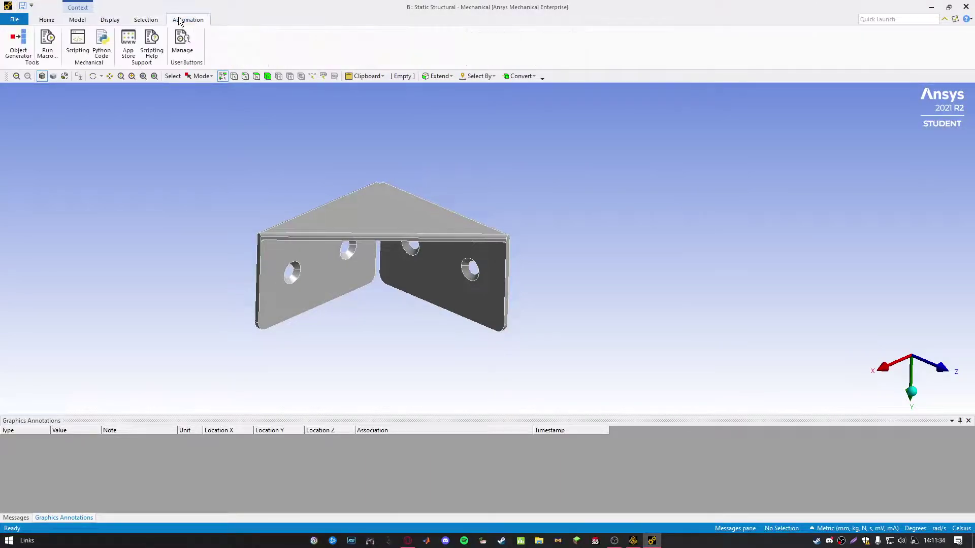
{"action": "left_click", "coordinate": [87, 21]}
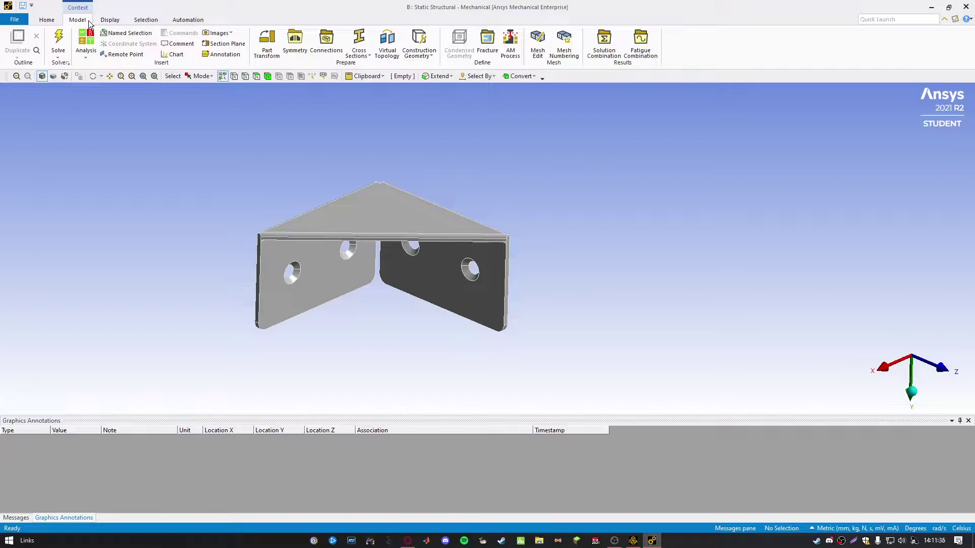
{"action": "left_click", "coordinate": [423, 54]}
{"action": "left_click", "coordinate": [423, 54]}
- Restore the Outline pane through the window layout management options
{"action": "left_click", "coordinate": [47, 19]}
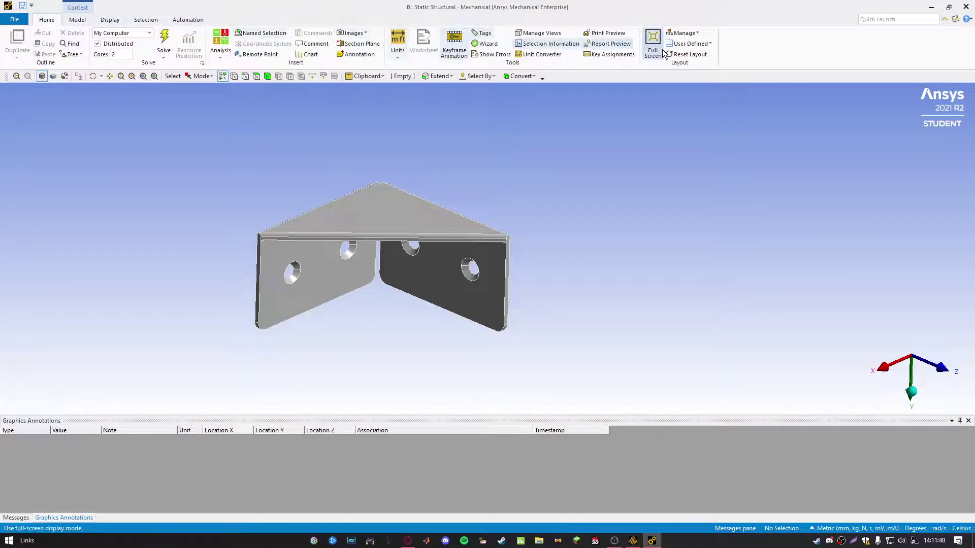
{"action": "left_click", "coordinate": [685, 33]}
{"action": "left_click", "coordinate": [690, 35]}
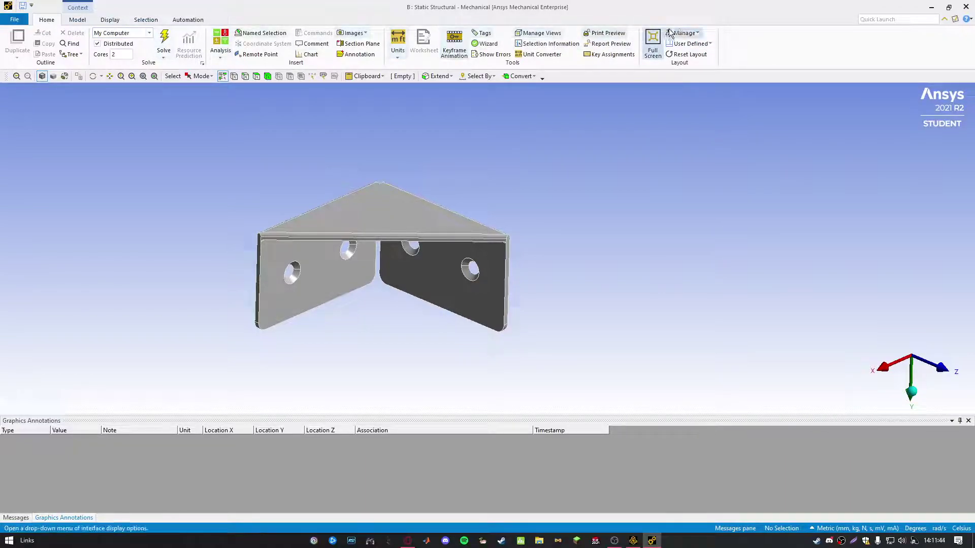
{"action": "left_click", "coordinate": [683, 33]}
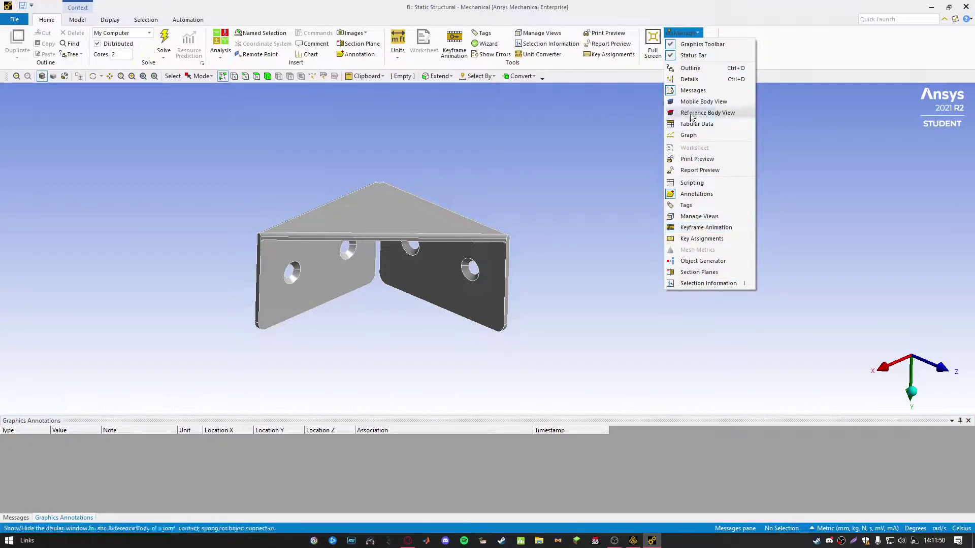
{"action": "left_click", "coordinate": [688, 68]}
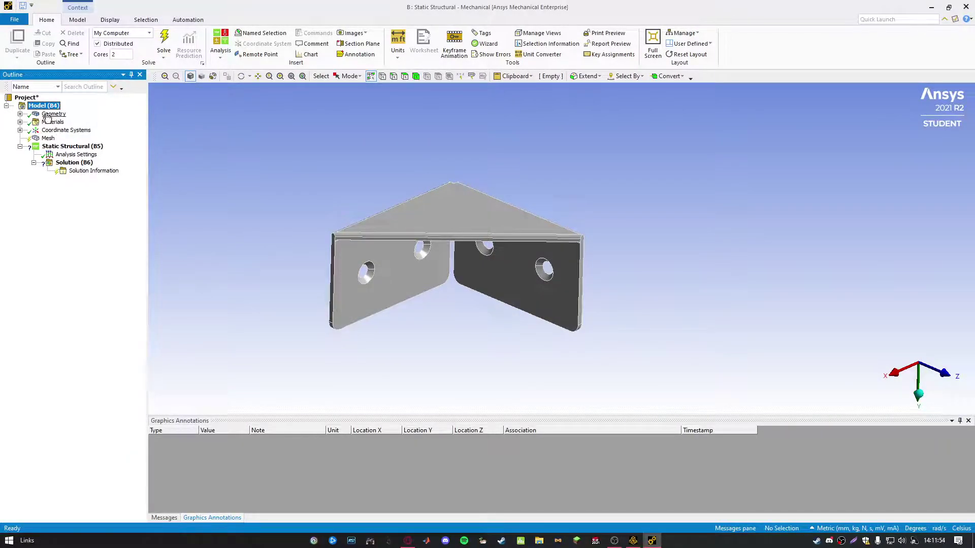
- Expand the model's geometry in the outline and select the BracketCO-FreeParts body to highlight it
{"action": "left_click", "coordinate": [20, 114]}
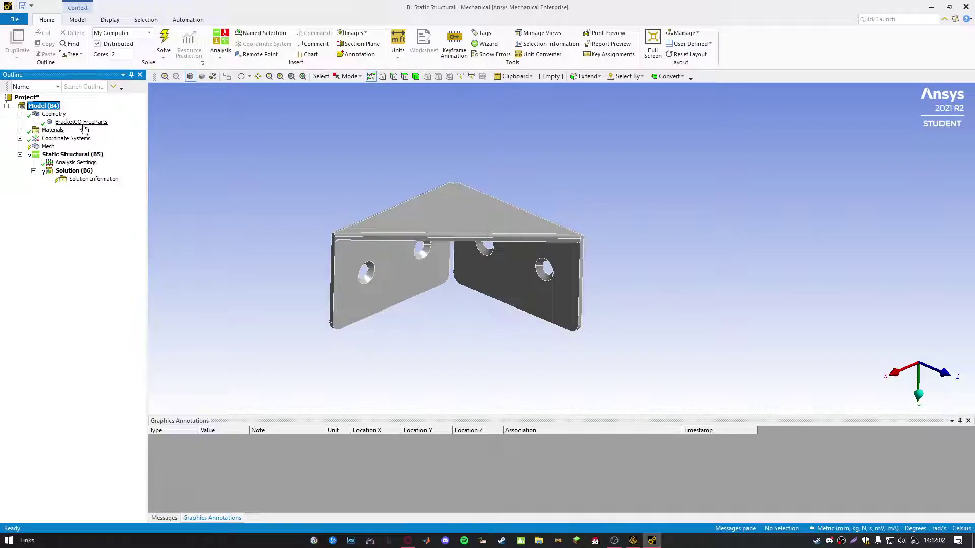
{"action": "middle_click_drag", "start_coordinate": [429, 220], "coordinate": [421, 209]}
{"action": "middle_click_drag", "start_coordinate": [416, 220], "coordinate": [491, 223]}
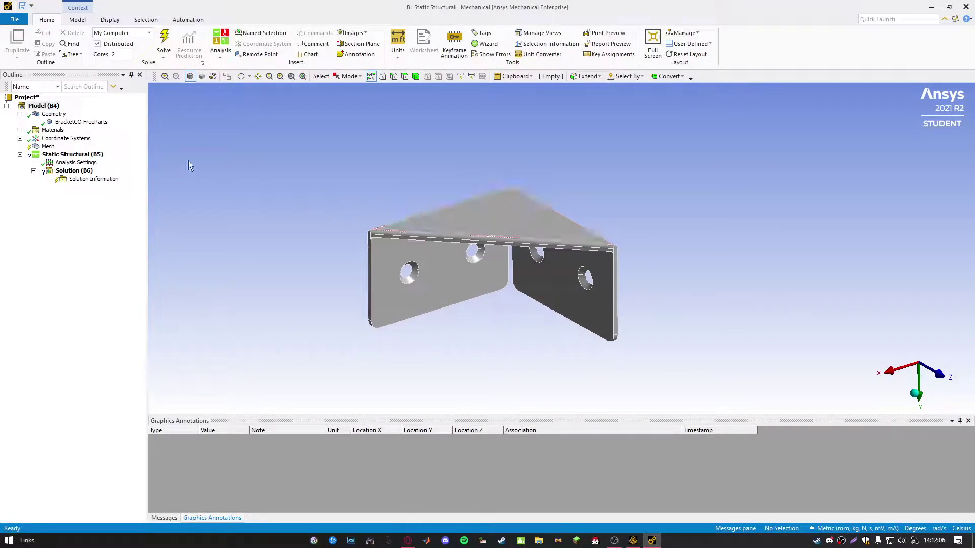
{"action": "left_click", "coordinate": [84, 123]}
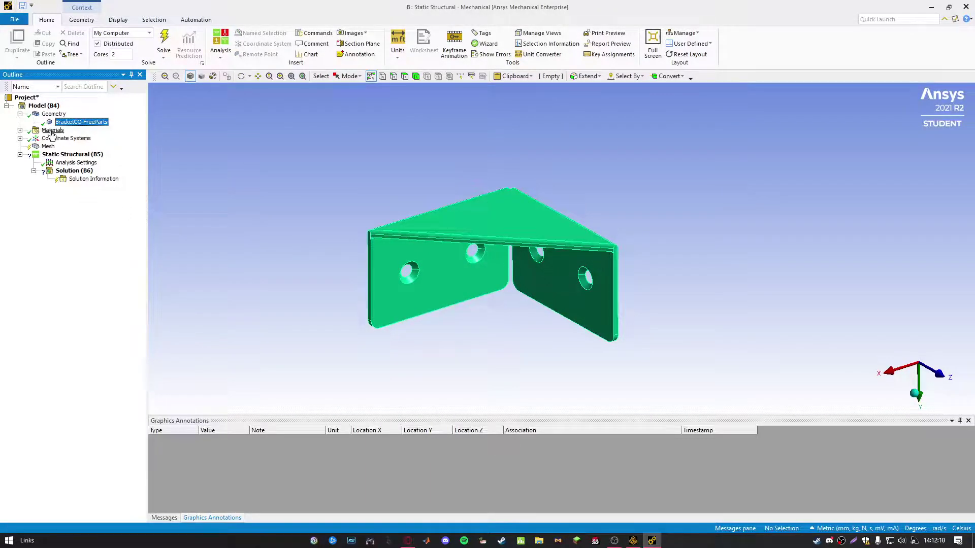
- Review the Structural Steel properties among the model's materials and display the list of available materials
{"action": "left_click", "coordinate": [20, 130]}
{"action": "left_click", "coordinate": [50, 139]}
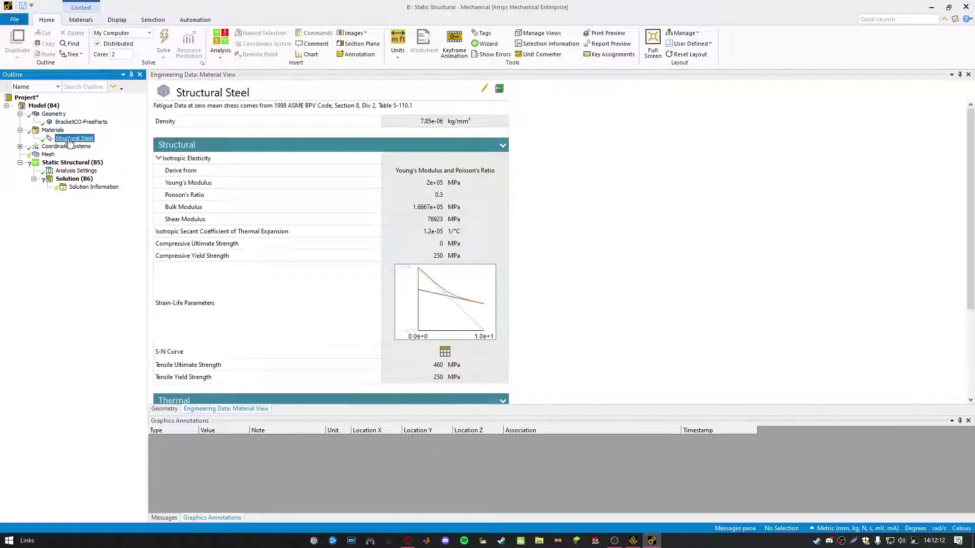
{"action": "scroll", "coordinate": [340, 202], "scroll_direction": "down", "scroll_amount": 3}
{"action": "scroll", "coordinate": [357, 233], "scroll_direction": "up", "scroll_amount": 3}
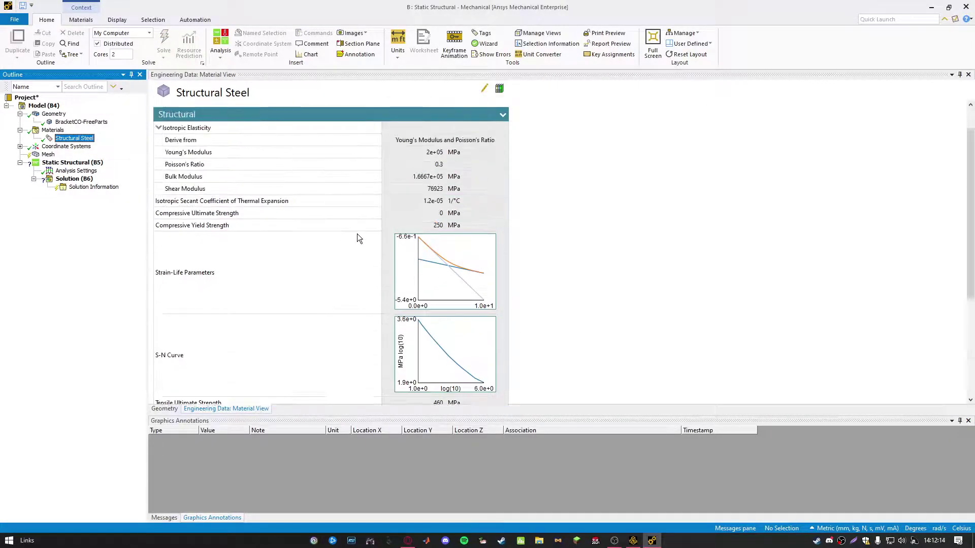
{"action": "double_click", "coordinate": [35, 131]}
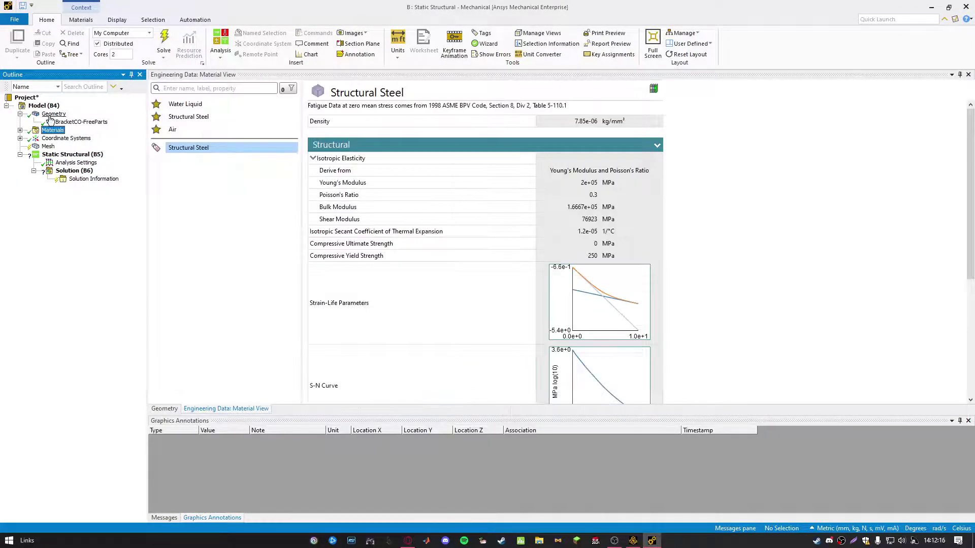
- Add a Fixed Support to the static structural analysis
{"action": "left_click", "coordinate": [71, 171]}
{"action": "left_click", "coordinate": [64, 155]}
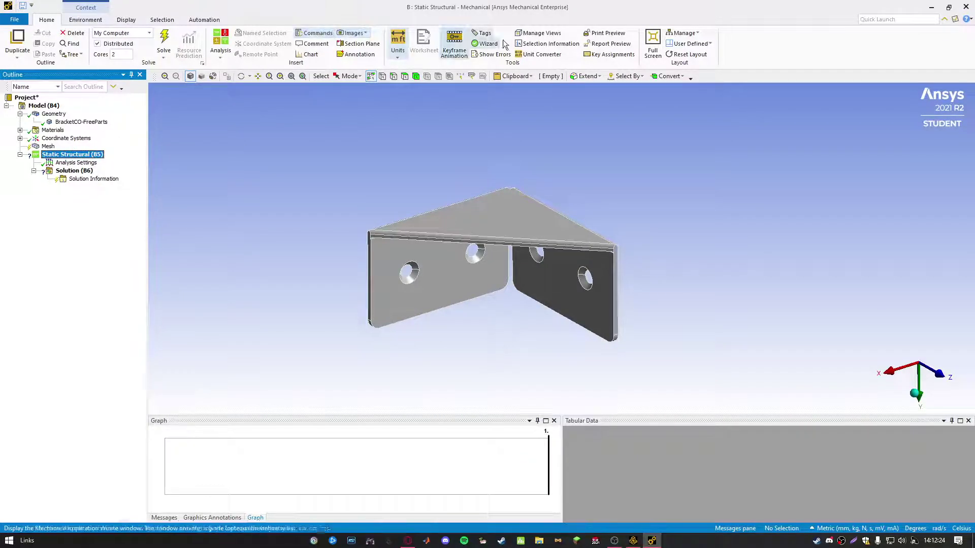
{"action": "left_click", "coordinate": [86, 20]}
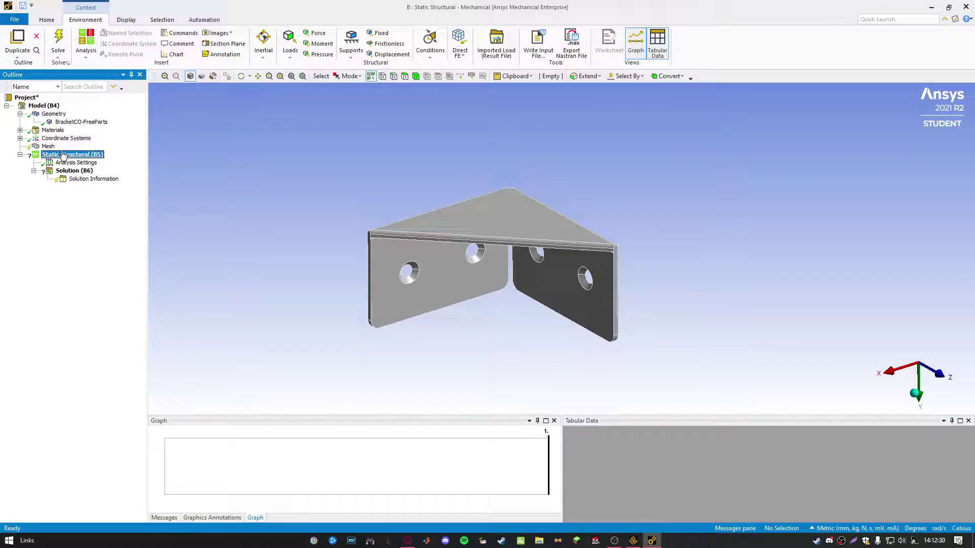
{"action": "left_click", "coordinate": [381, 34]}
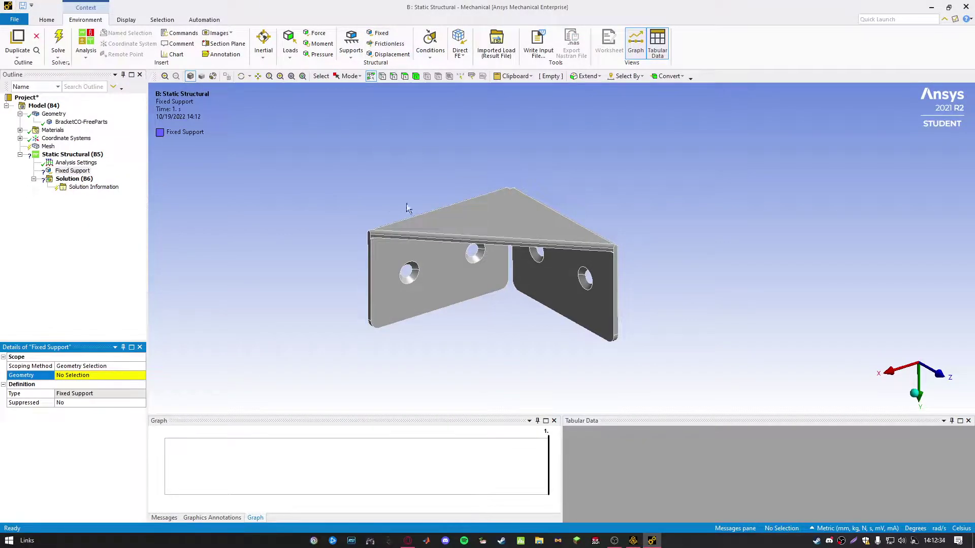
- Scope the fixed support to the outer faces of the bracket's two vertical flanges
{"action": "middle_click_drag", "start_coordinate": [392, 252], "coordinate": [465, 268]}
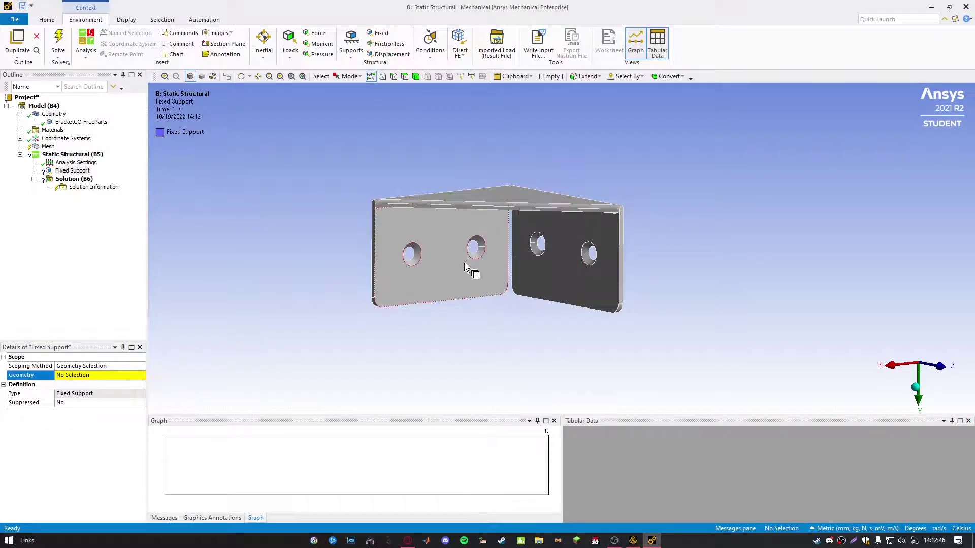
{"action": "middle_click_drag", "start_coordinate": [429, 247], "coordinate": [653, 262]}
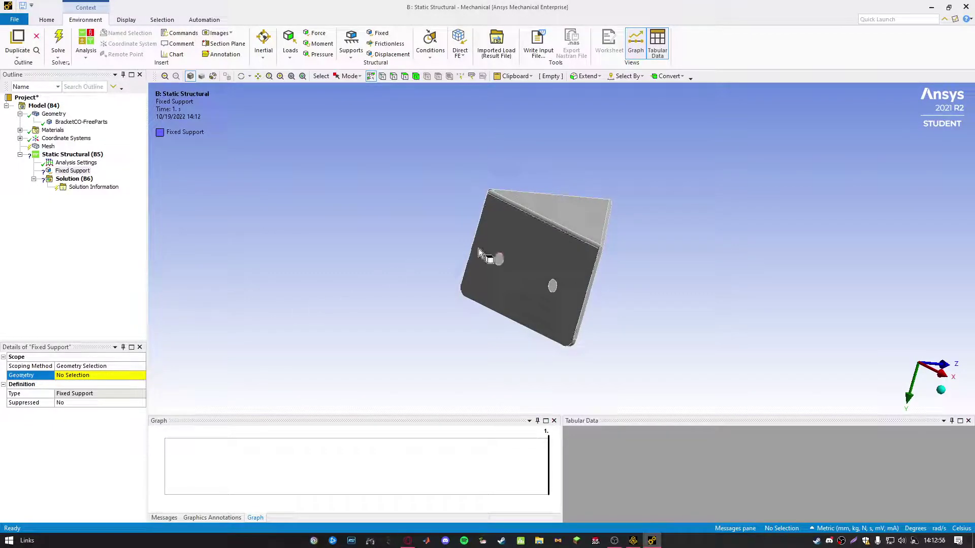
{"action": "left_click", "coordinate": [531, 255]}
{"action": "mouse_move", "coordinate": [530, 255]}
{"action": "middle_mouse_down"}
{"action": "mouse_move", "coordinate": [433, 265]}
{"action": "mouse_move", "coordinate": [528, 269]}
{"action": "middle_mouse_up"}
{"action": "left_click", "coordinate": [507, 225], "text": "ctrl"}
{"action": "middle_click_drag", "start_coordinate": [507, 224], "coordinate": [405, 255]}
{"action": "left_click", "coordinate": [84, 377]}
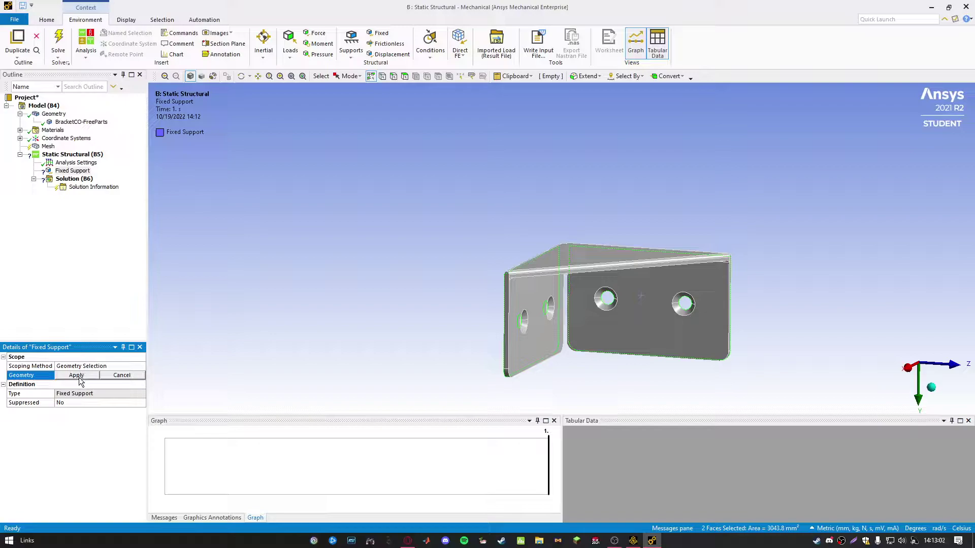
{"action": "left_click", "coordinate": [73, 376]}
{"action": "middle_click_drag", "start_coordinate": [618, 261], "coordinate": [415, 272]}
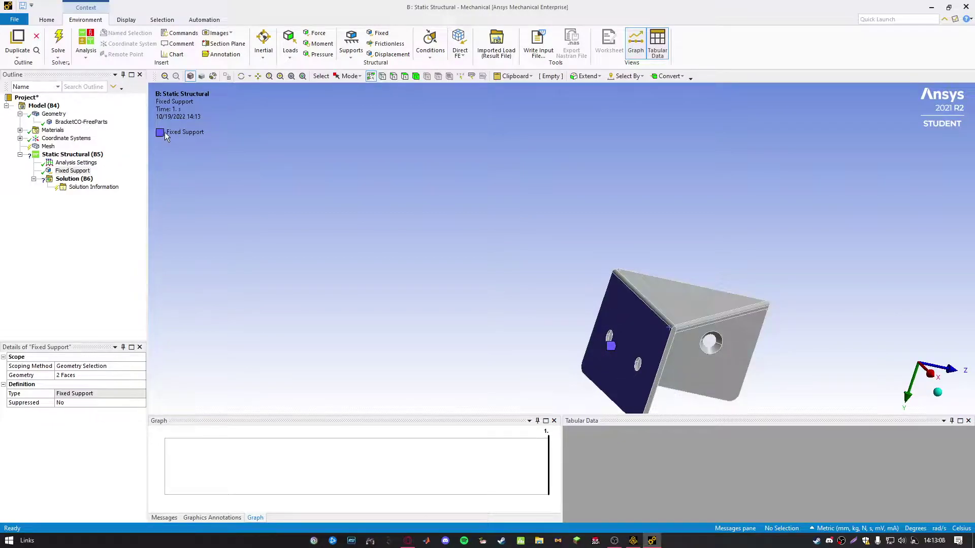
{"action": "middle_click_drag", "start_coordinate": [500, 254], "coordinate": [775, 186]}
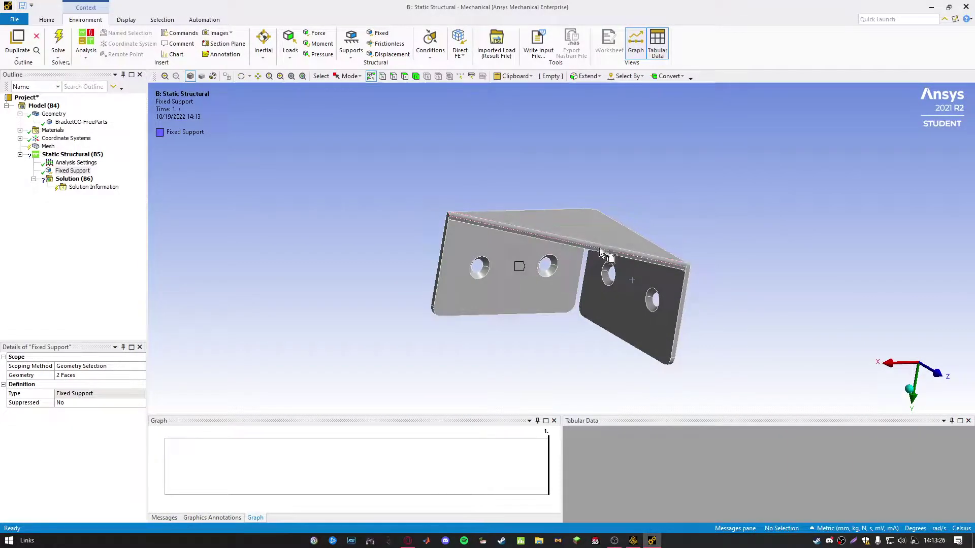
{"action": "middle_click_drag", "start_coordinate": [631, 217], "coordinate": [665, 226], "text": "ctrl"}
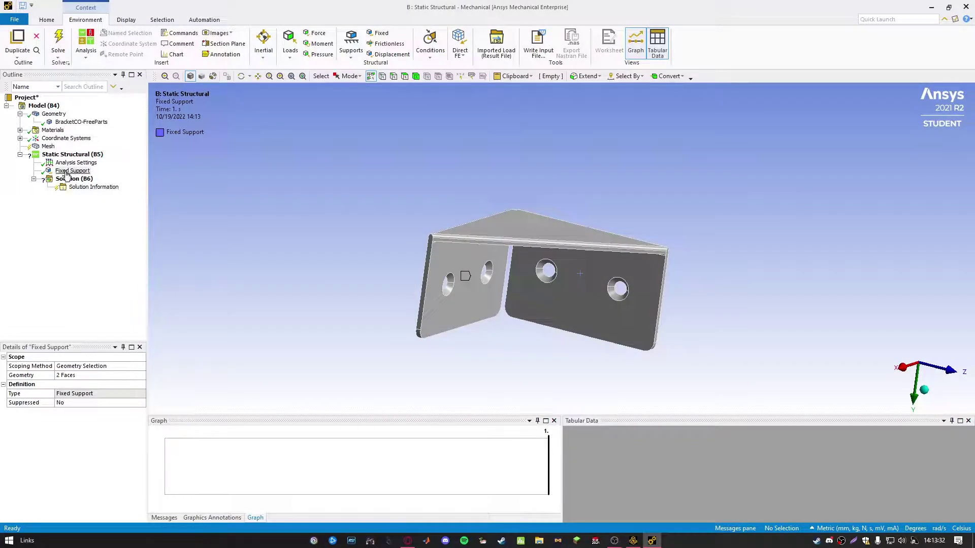
- Add a Force load to the static structural analysis with the triangular top face selected, and define it by Components
{"action": "left_click", "coordinate": [63, 155]}
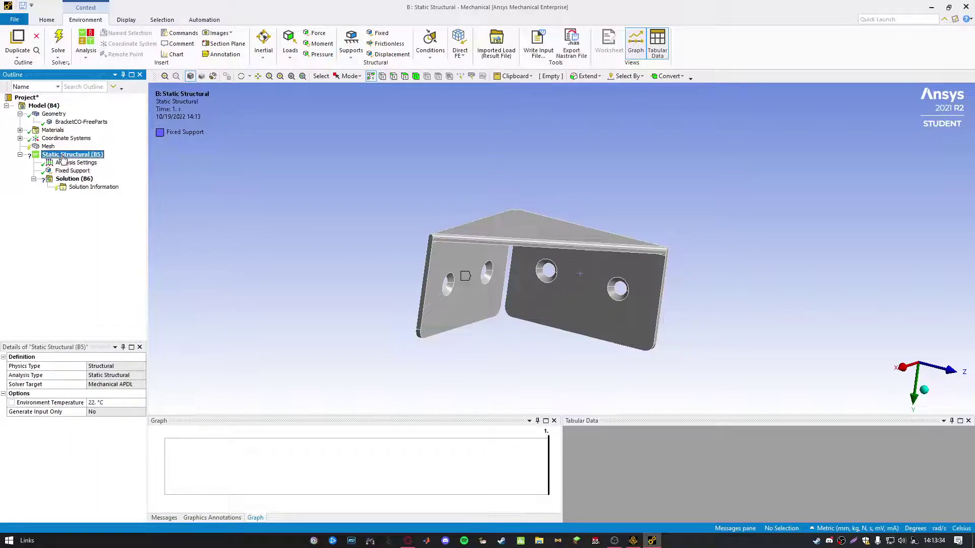
{"action": "left_click", "coordinate": [315, 34]}
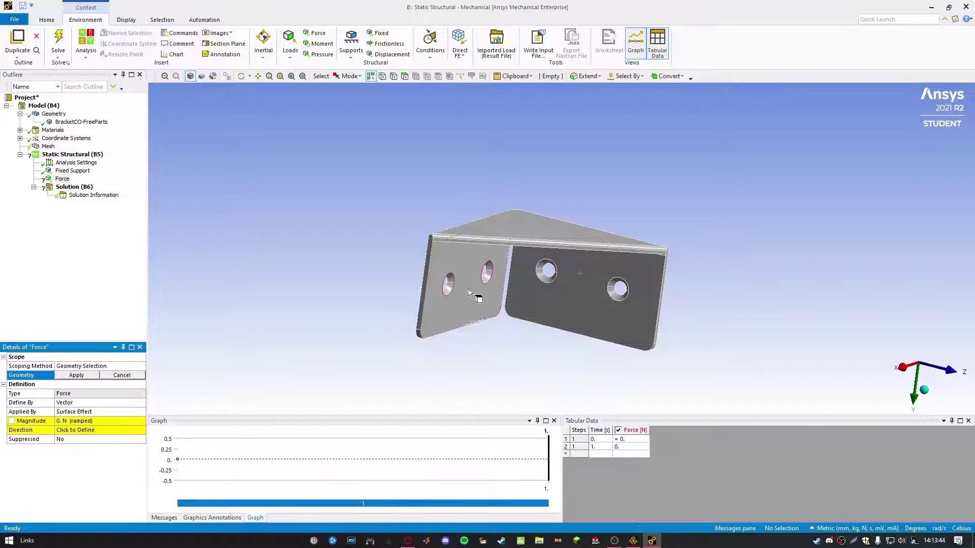
{"action": "left_click", "coordinate": [541, 233]}
{"action": "middle_click_drag", "start_coordinate": [530, 262], "coordinate": [531, 298]}
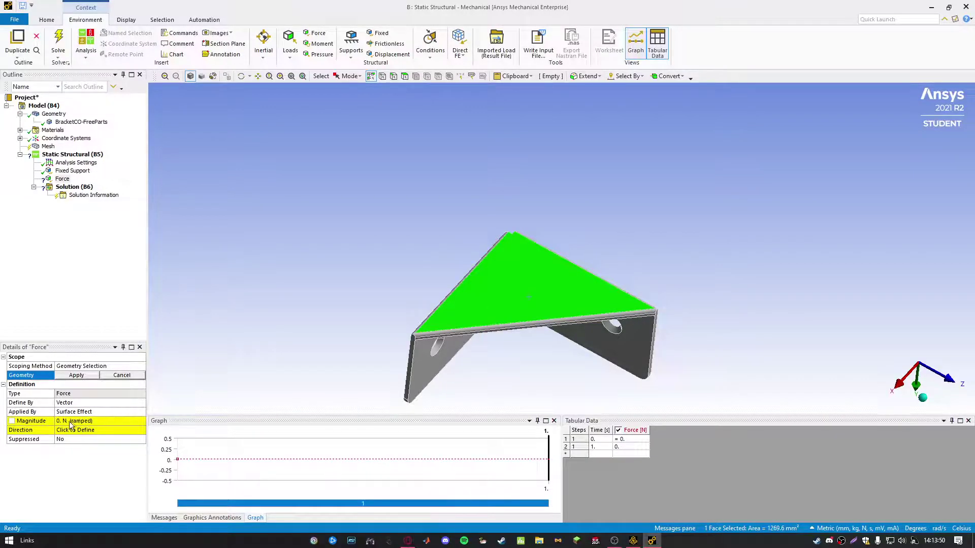
{"action": "left_click", "coordinate": [79, 403]}
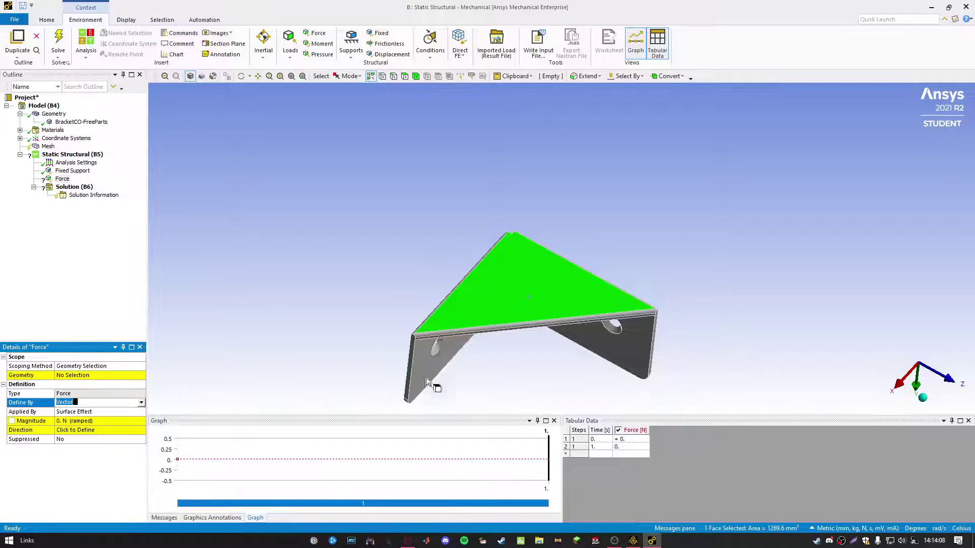
{"action": "left_click", "coordinate": [141, 402]}
{"action": "left_click", "coordinate": [94, 411]}
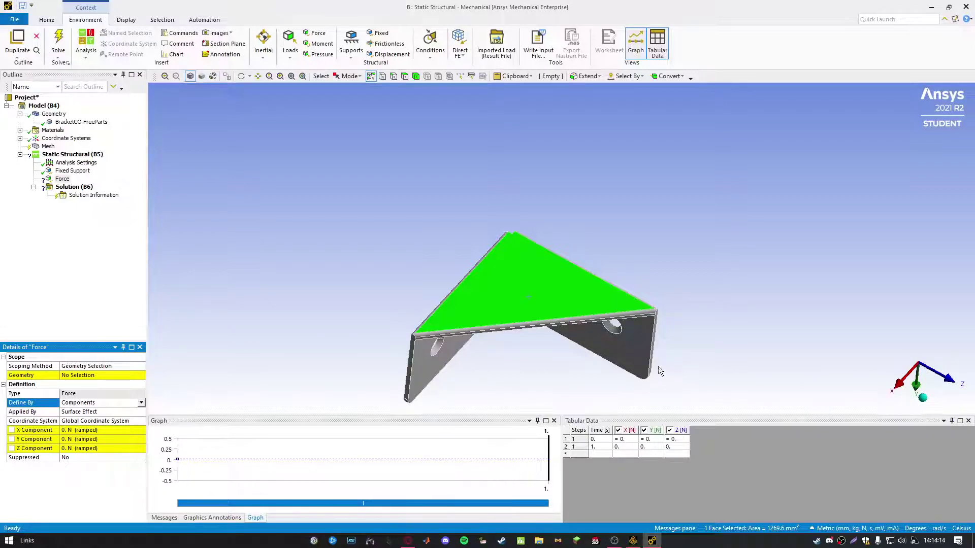
- Set the force's Y component to 3340 N
{"action": "middle_click_drag", "start_coordinate": [666, 370], "coordinate": [558, 288]}
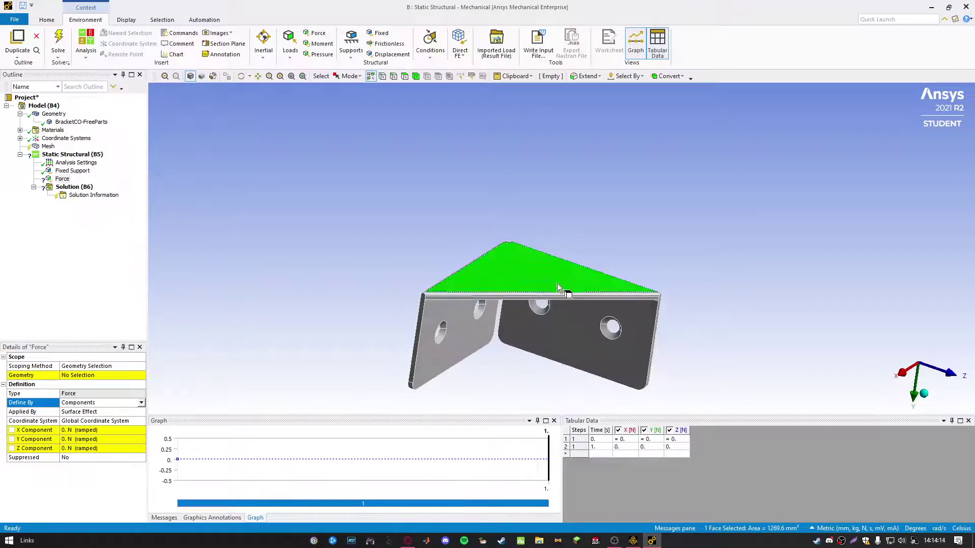
{"action": "left_click", "coordinate": [76, 441]}
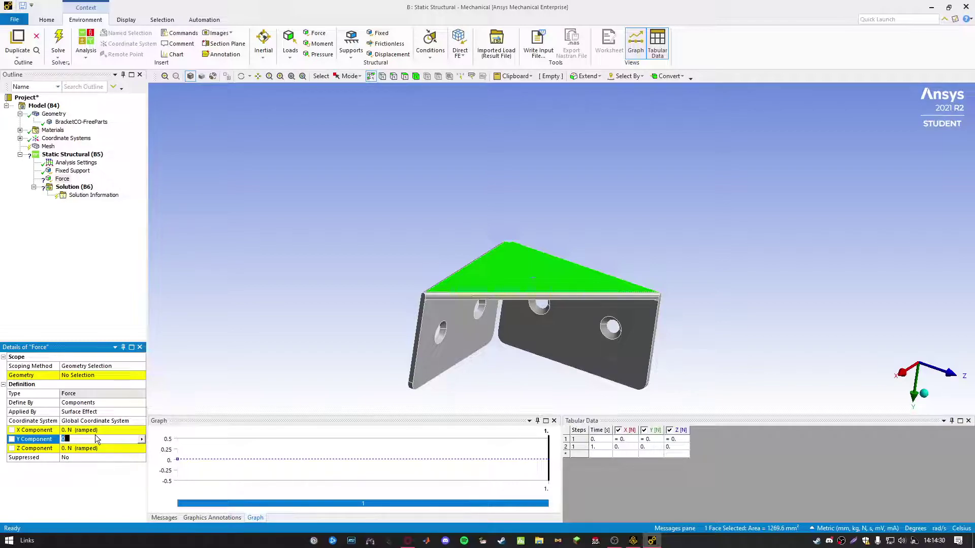
{"action": "type", "text": "3340"}
{"action": "key", "text": "Return"}
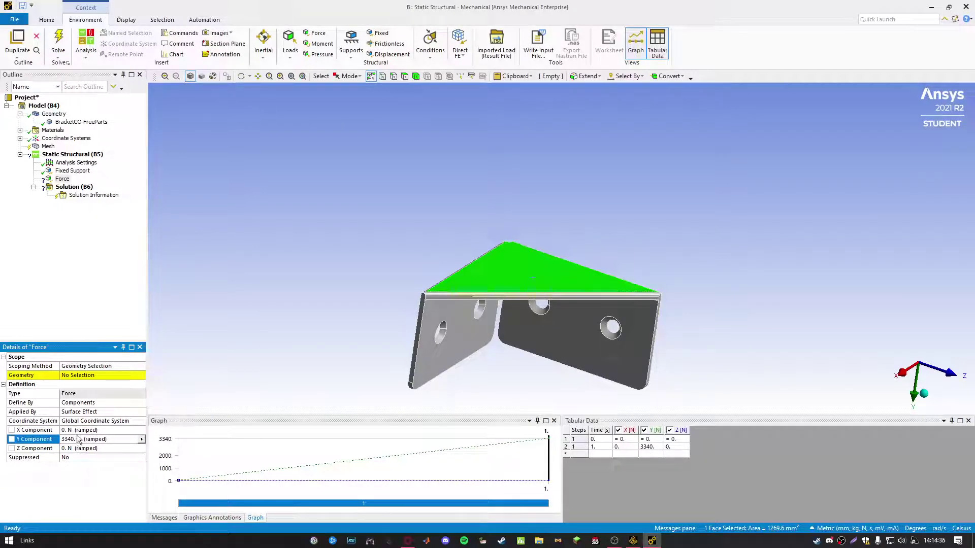
- Apply the selected triangular top face as the force's geometry
{"action": "left_click", "coordinate": [84, 376]}
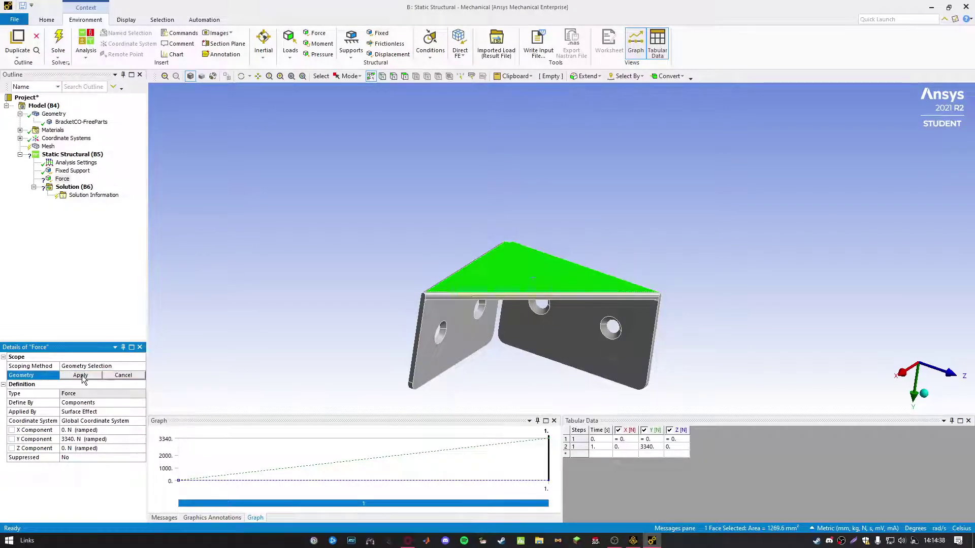
{"action": "mouse_move", "coordinate": [507, 286]}
{"action": "middle_mouse_down"}
{"action": "mouse_move", "coordinate": [513, 265]}
{"action": "mouse_move", "coordinate": [516, 285]}
{"action": "middle_mouse_up"}
{"action": "middle_click_drag", "start_coordinate": [472, 321], "coordinate": [506, 338]}
{"action": "left_click", "coordinate": [80, 375]}
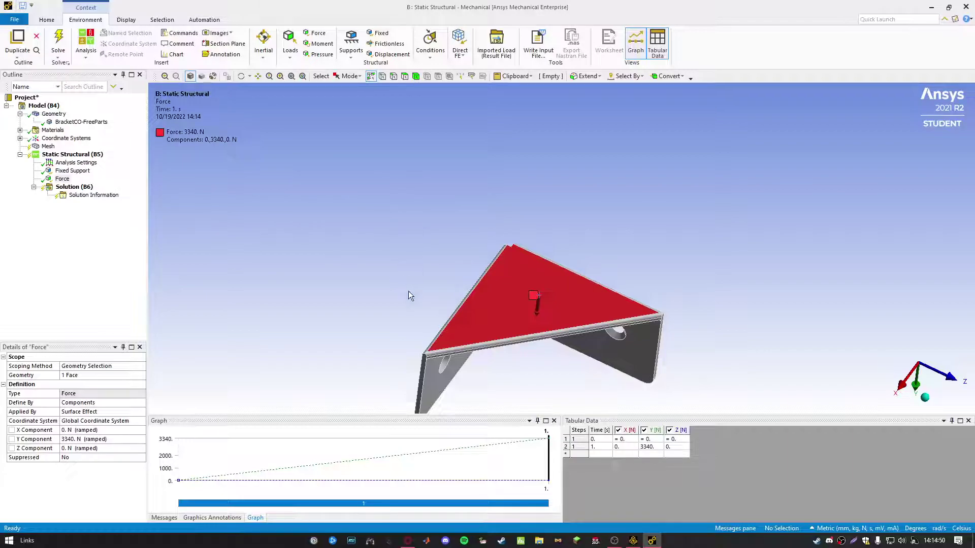
{"action": "middle_click_drag", "start_coordinate": [406, 289], "coordinate": [411, 280]}
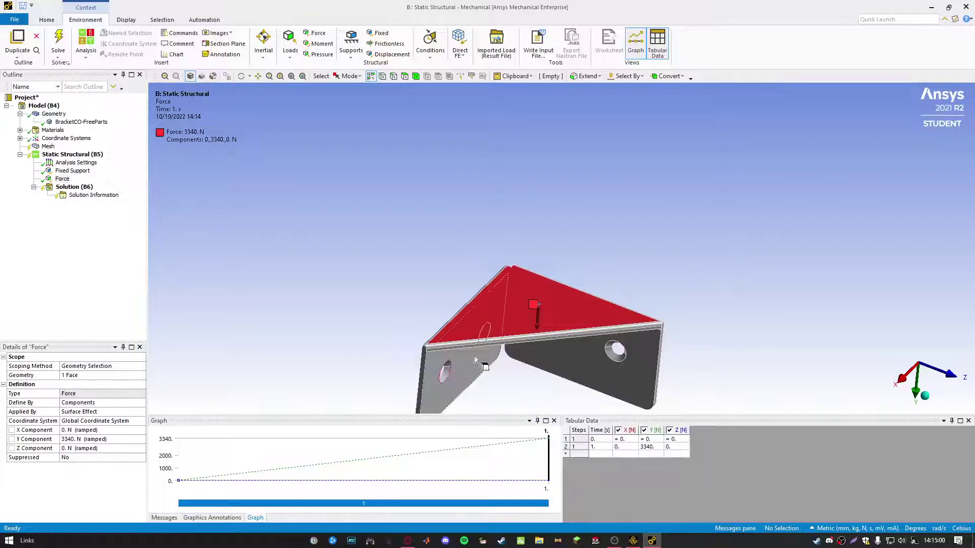
- Expand the mesh's sizing settings and keep Use Adaptive Sizing at Yes
{"action": "left_click", "coordinate": [47, 146]}
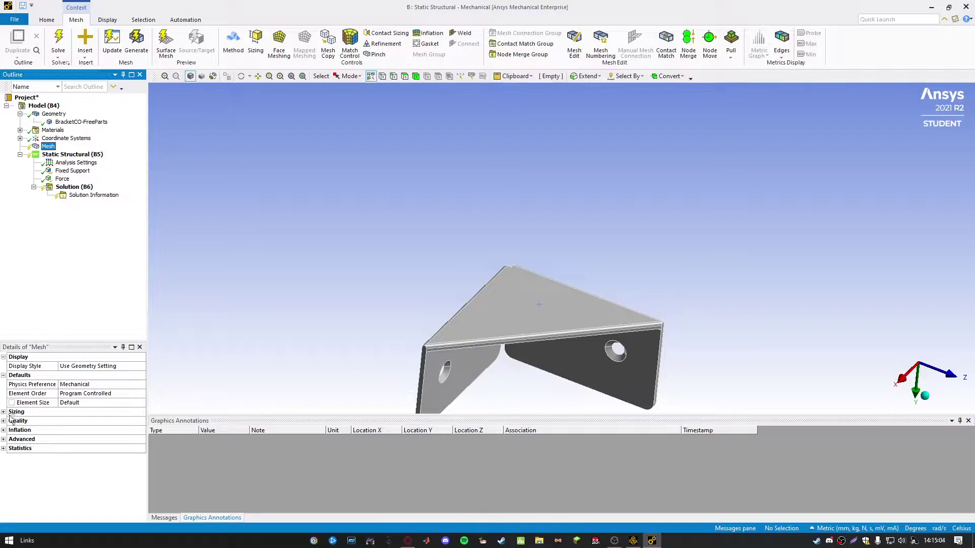
{"action": "left_click", "coordinate": [4, 412]}
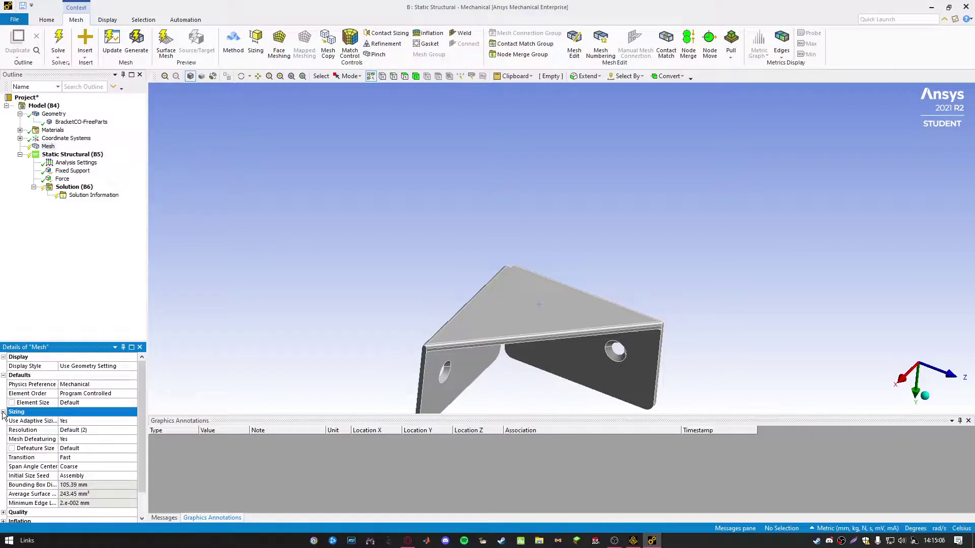
{"action": "left_click", "coordinate": [88, 422]}
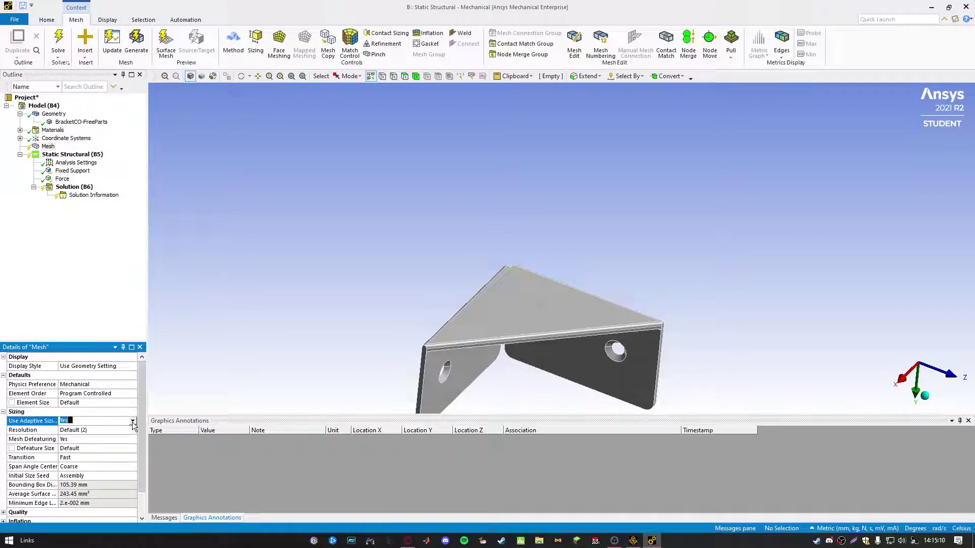
{"action": "left_click", "coordinate": [132, 421]}
{"action": "left_click", "coordinate": [99, 425]}
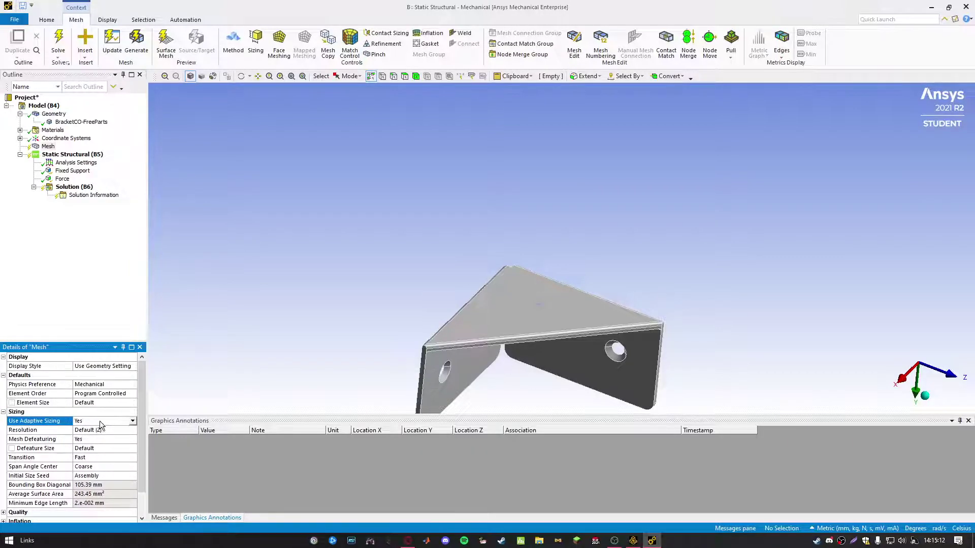
- Try the mesh with Use Adaptive Sizing set to No, and return it to Yes
{"action": "left_click", "coordinate": [133, 422]}
{"action": "left_click", "coordinate": [99, 433]}
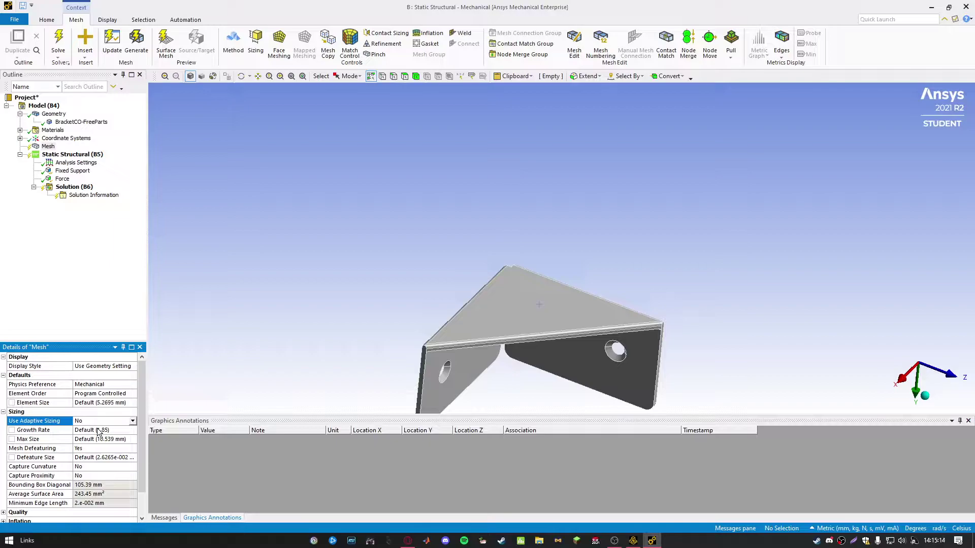
{"action": "left_click", "coordinate": [132, 421]}
{"action": "left_click", "coordinate": [99, 429]}
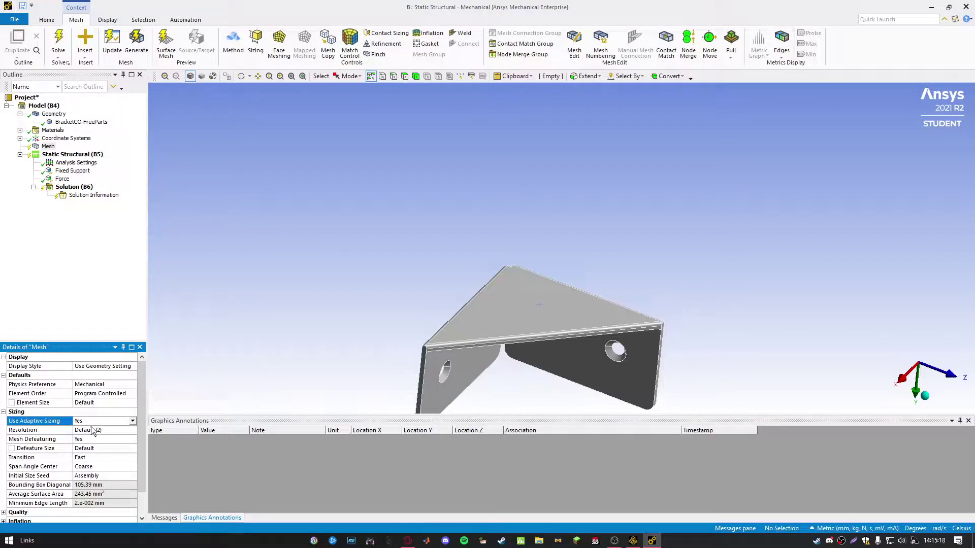
{"action": "scroll", "coordinate": [24, 434], "scroll_direction": "down", "scroll_amount": 1}
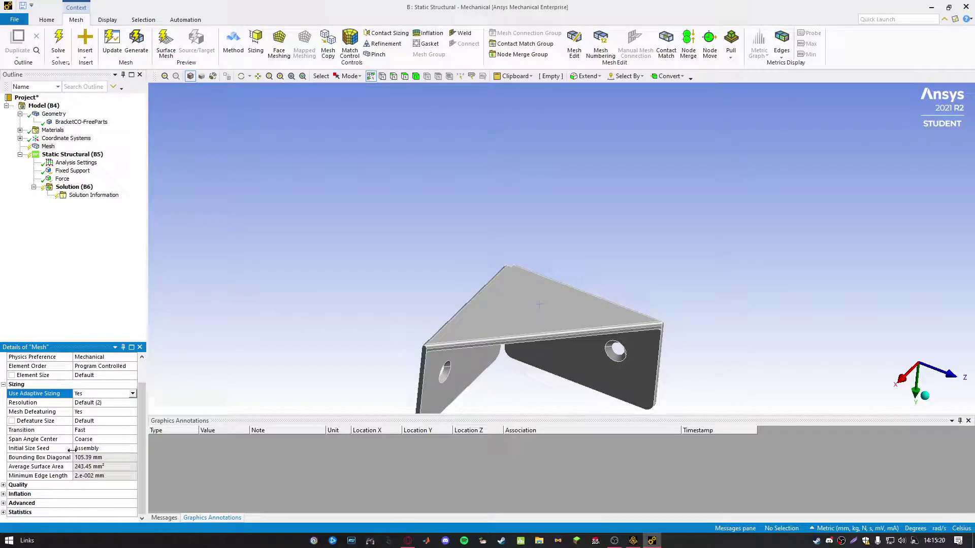
{"action": "scroll", "coordinate": [20, 472], "scroll_direction": "up", "scroll_amount": 1}
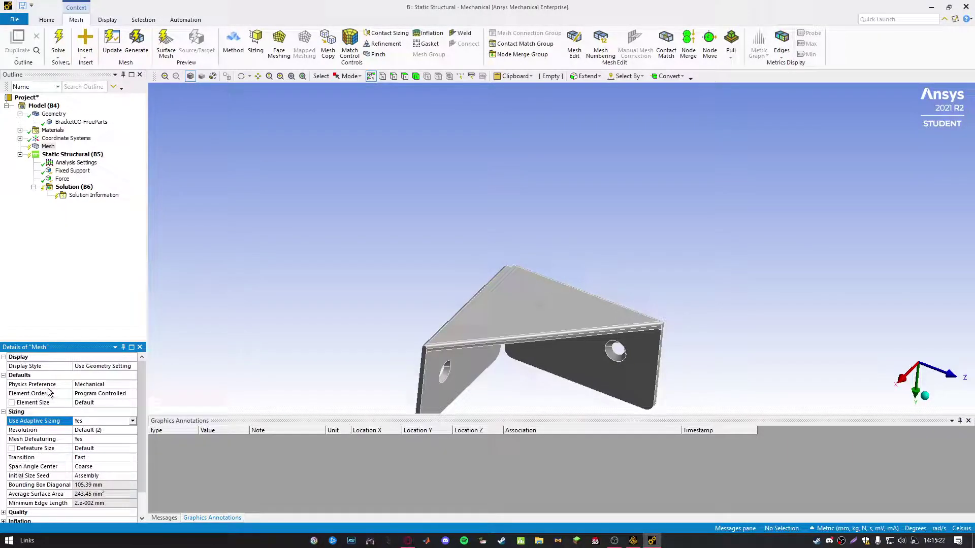
- Set the mesh sizing resolution to 4
{"action": "left_click", "coordinate": [51, 146]}
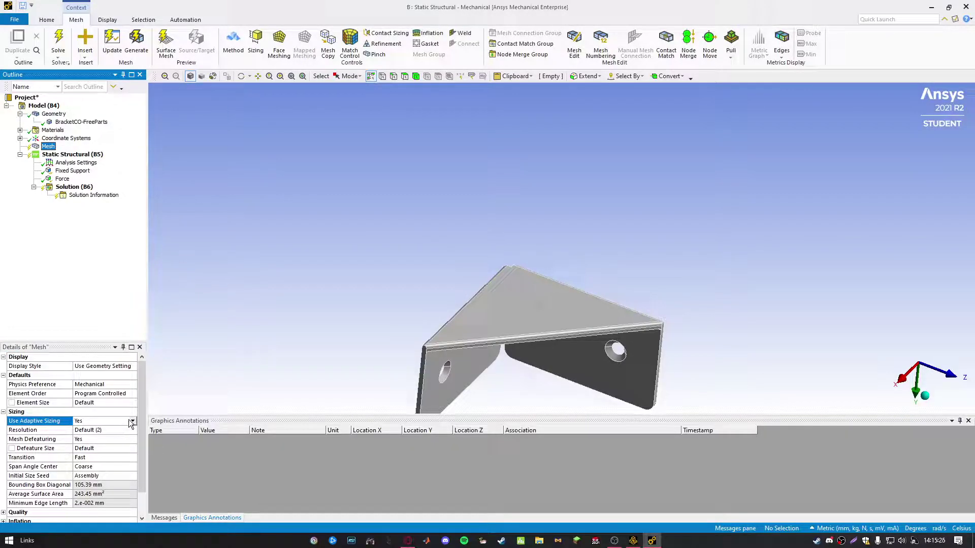
{"action": "left_click", "coordinate": [105, 431]}
{"action": "left_click", "coordinate": [125, 431]}
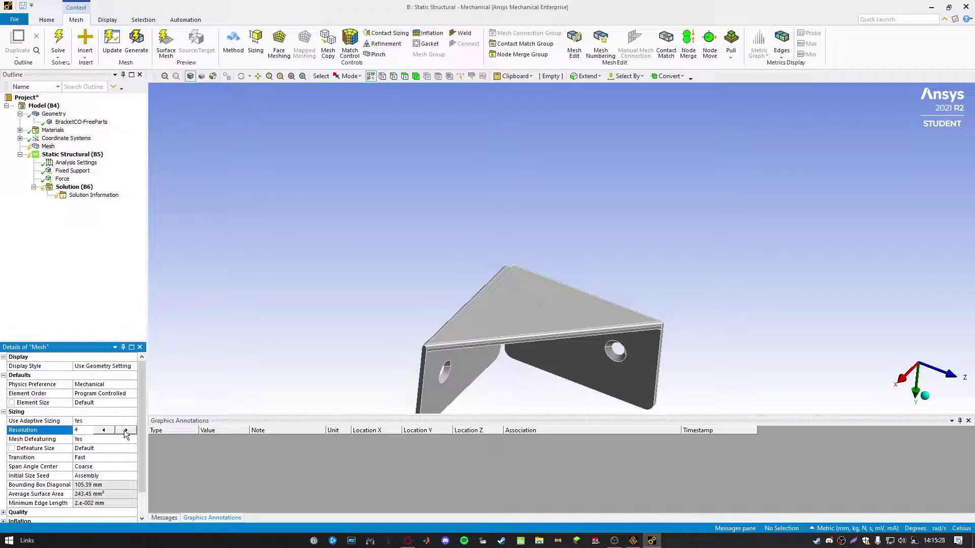
{"action": "key", "text": "Return"}
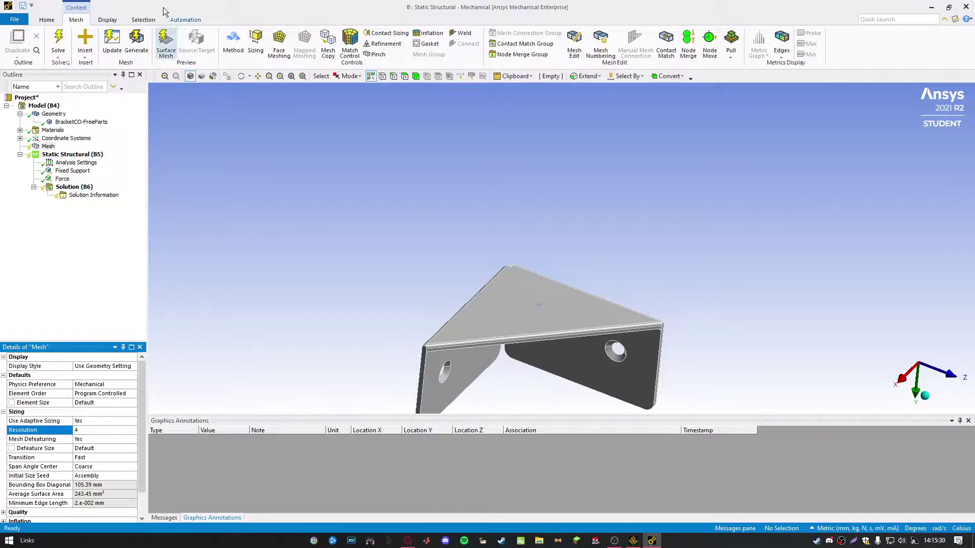
- Generate the bracket's mesh and solve the static structural analysis
{"action": "left_click", "coordinate": [136, 45]}
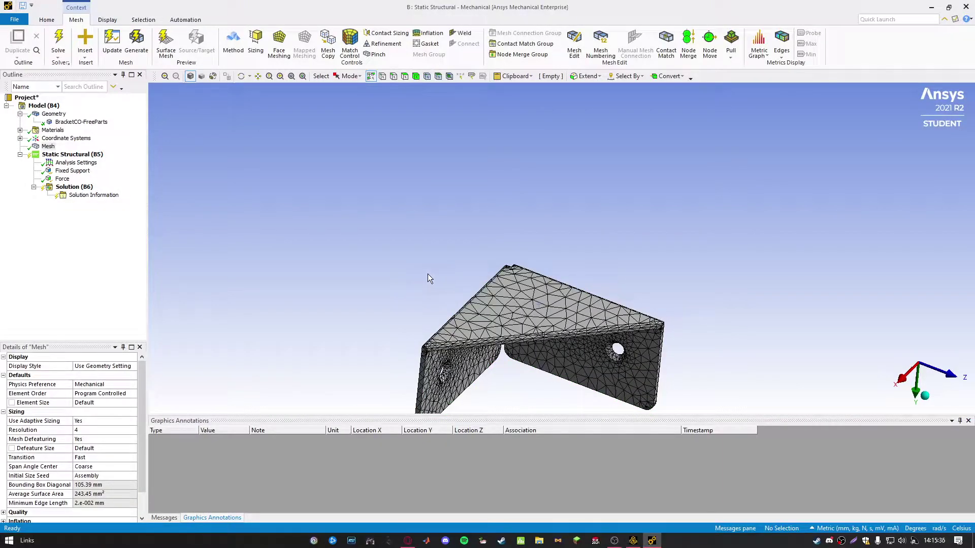
{"action": "middle_click_drag", "start_coordinate": [450, 283], "coordinate": [507, 225]}
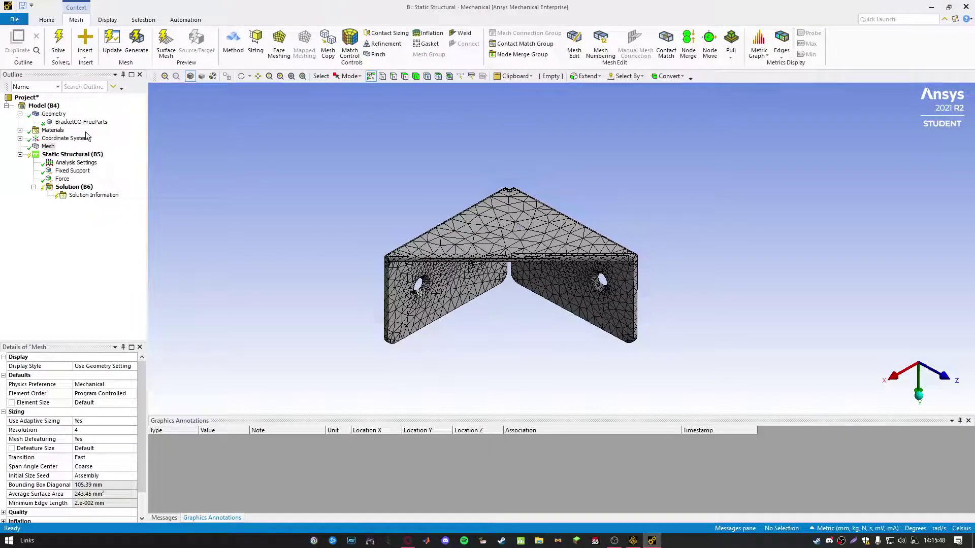
{"action": "middle_click_drag", "start_coordinate": [371, 202], "coordinate": [373, 194]}
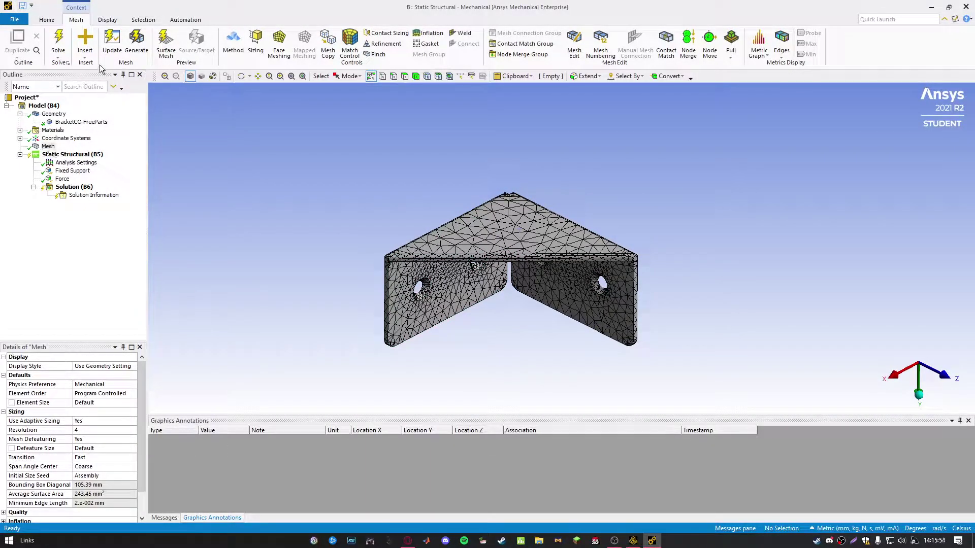
{"action": "left_click", "coordinate": [58, 41]}
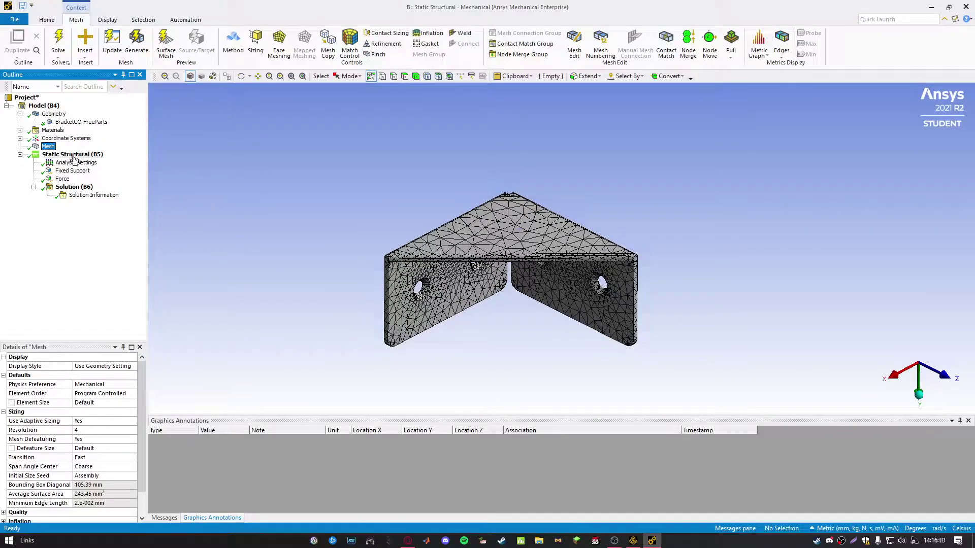
- Add Maximum Principal Stress, Equivalent (von-Mises) Stress and Total Deformation results for all bodies to the solution
{"action": "left_click", "coordinate": [77, 187]}
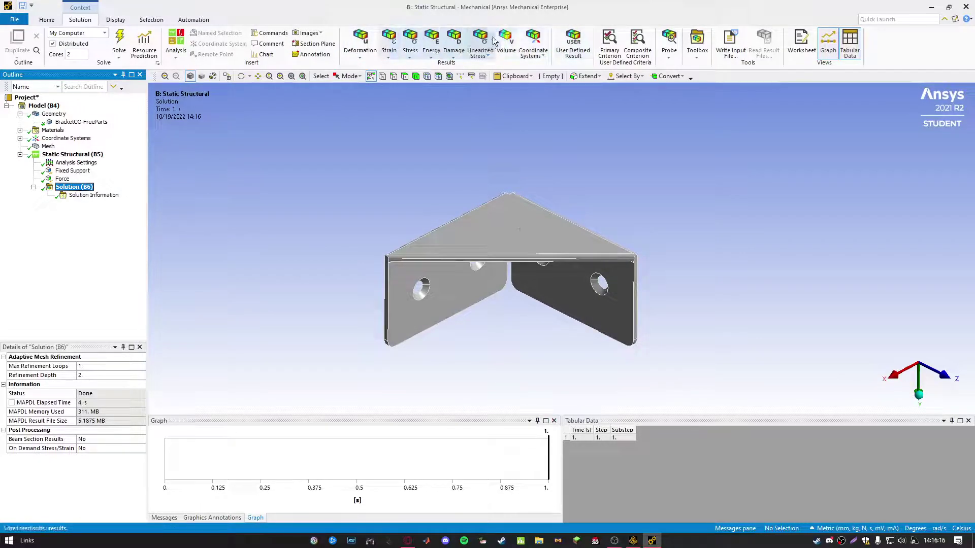
{"action": "left_click", "coordinate": [410, 49]}
{"action": "left_click", "coordinate": [439, 77]}
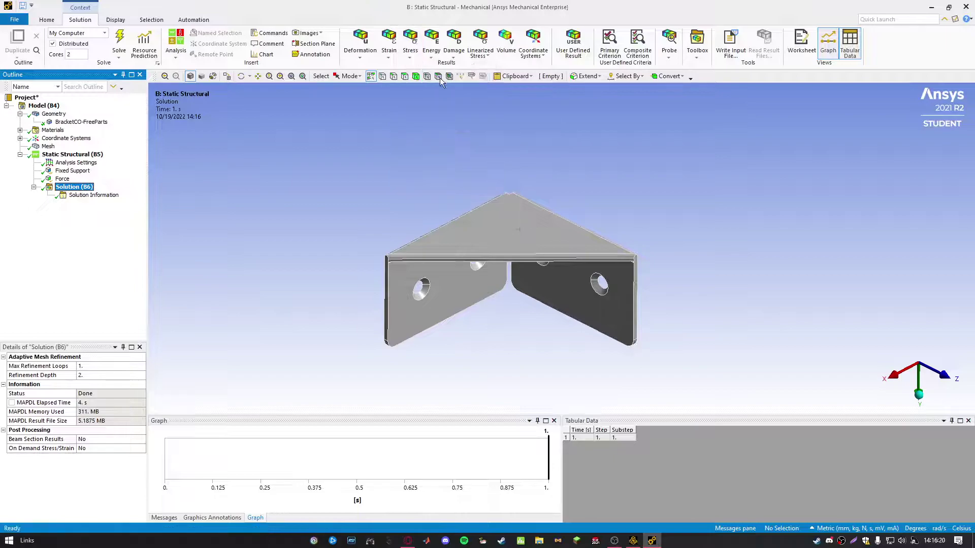
{"action": "left_click", "coordinate": [409, 50]}
{"action": "left_click", "coordinate": [425, 66]}
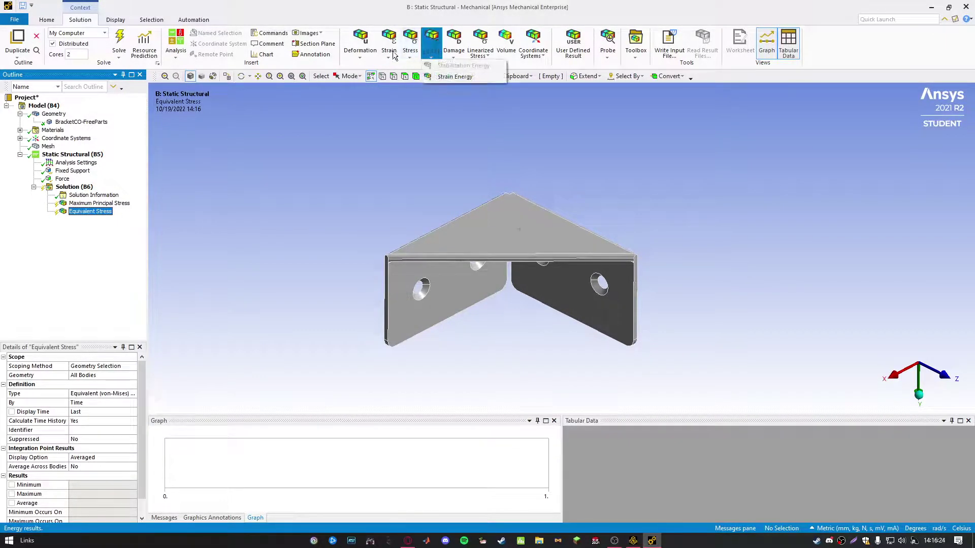
{"action": "left_click", "coordinate": [361, 51]}
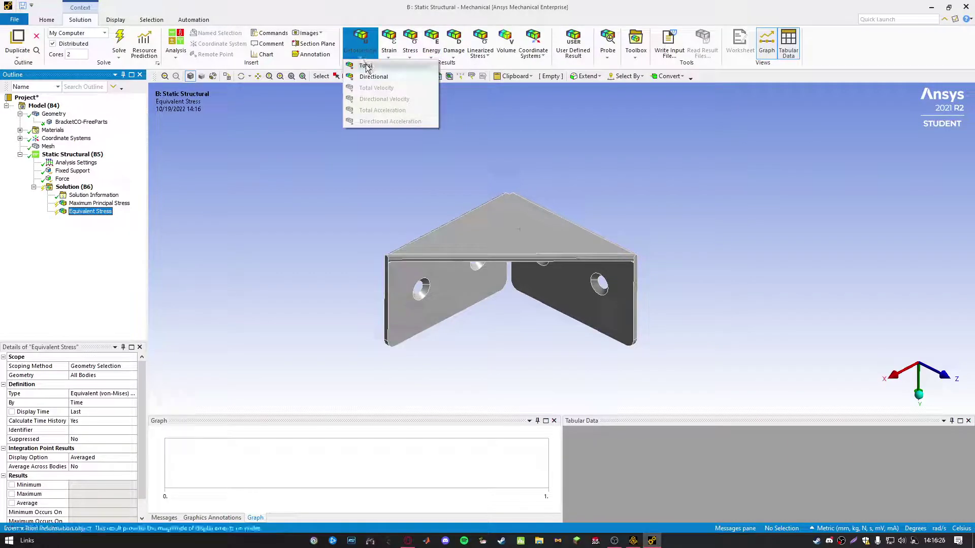
{"action": "left_click", "coordinate": [361, 66]}
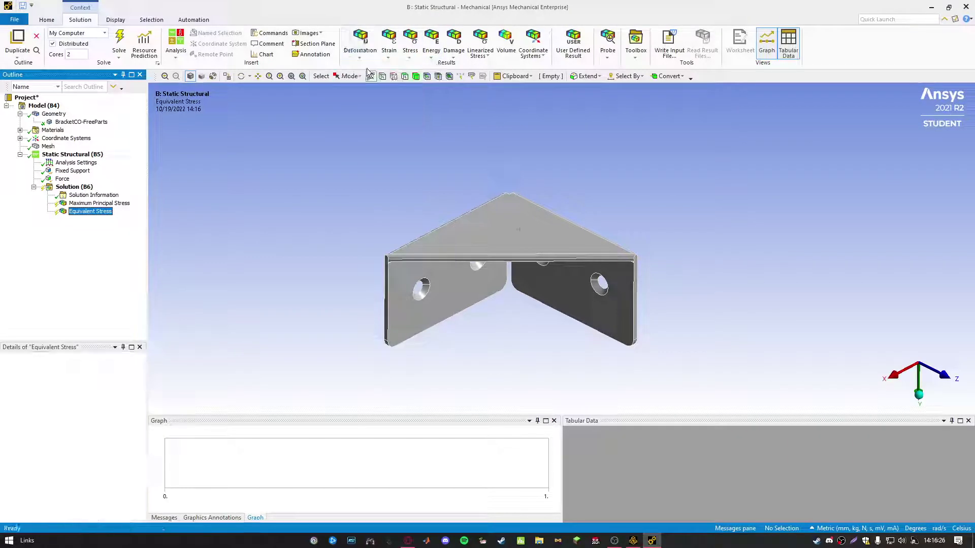
- Review the definitions of the added stress and deformation results, and solve to evaluate them
{"action": "left_click", "coordinate": [91, 203]}
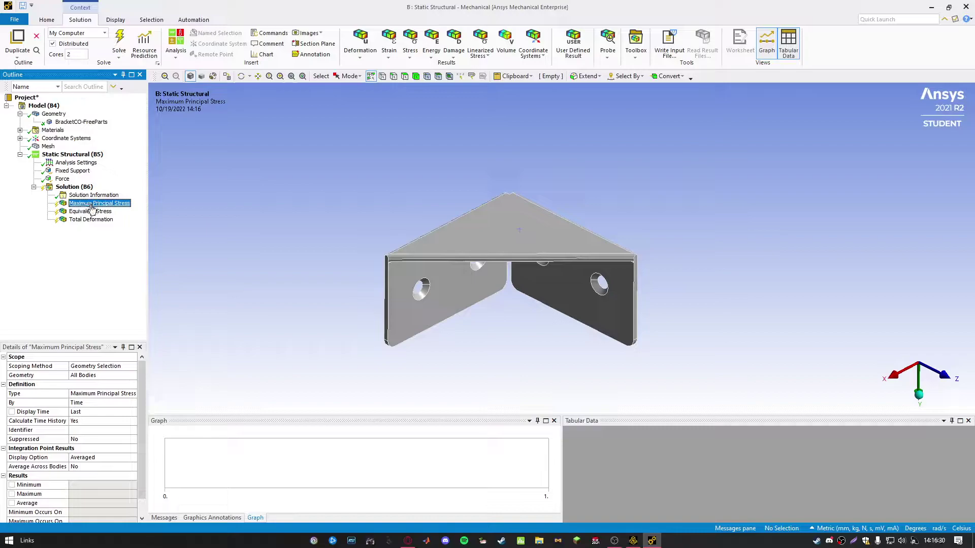
{"action": "left_click", "coordinate": [89, 220]}
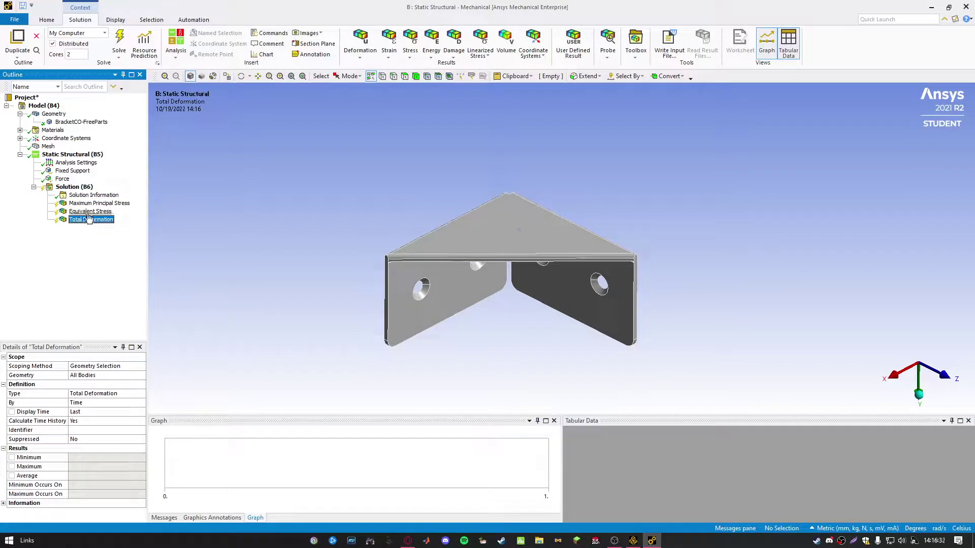
{"action": "left_click", "coordinate": [89, 204]}
{"action": "left_click", "coordinate": [86, 213]}
{"action": "left_click", "coordinate": [86, 205]}
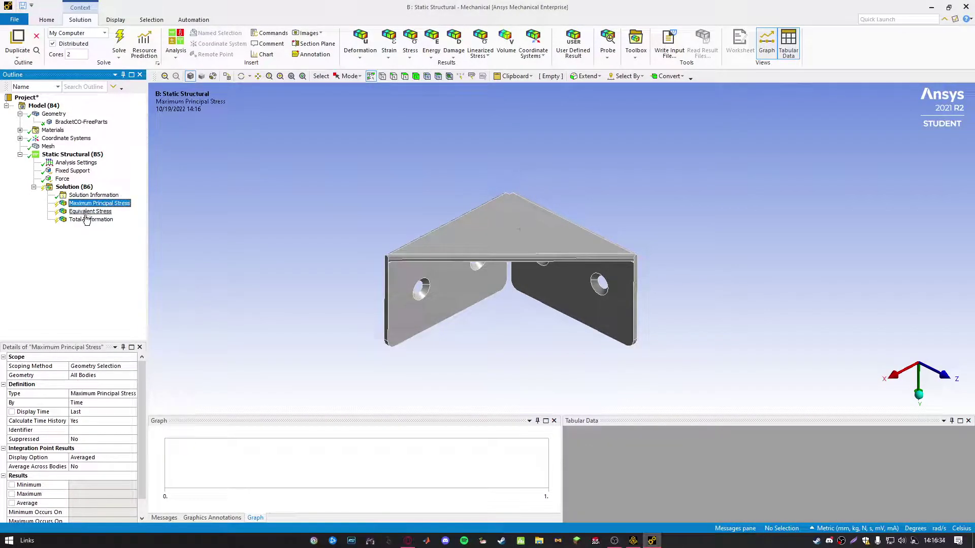
{"action": "left_click", "coordinate": [87, 219]}
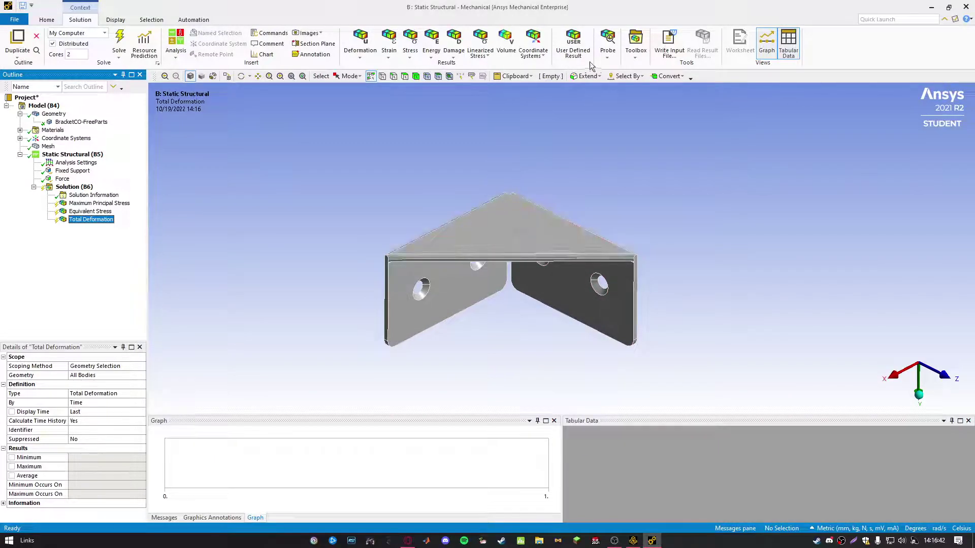
{"action": "left_click", "coordinate": [610, 53]}
{"action": "left_click", "coordinate": [611, 52]}
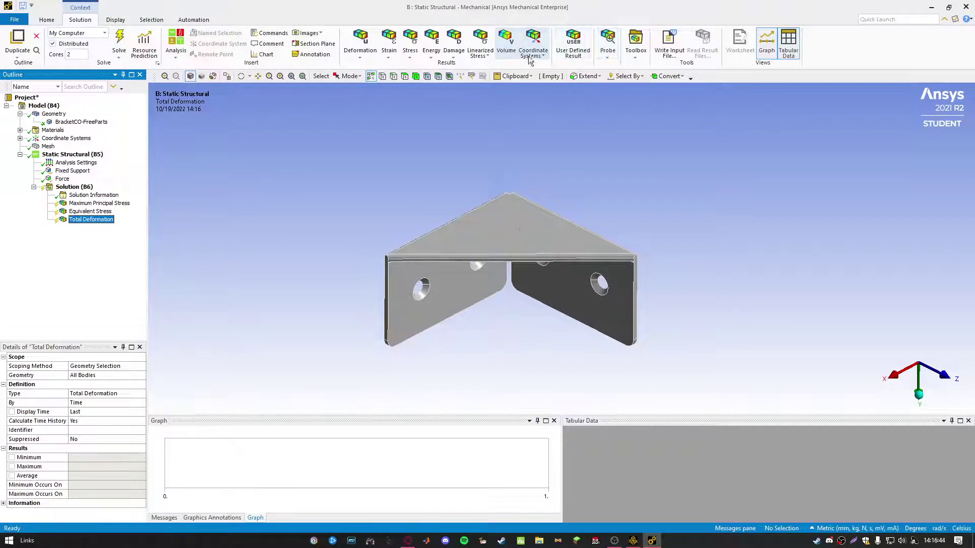
{"action": "left_click", "coordinate": [118, 41]}
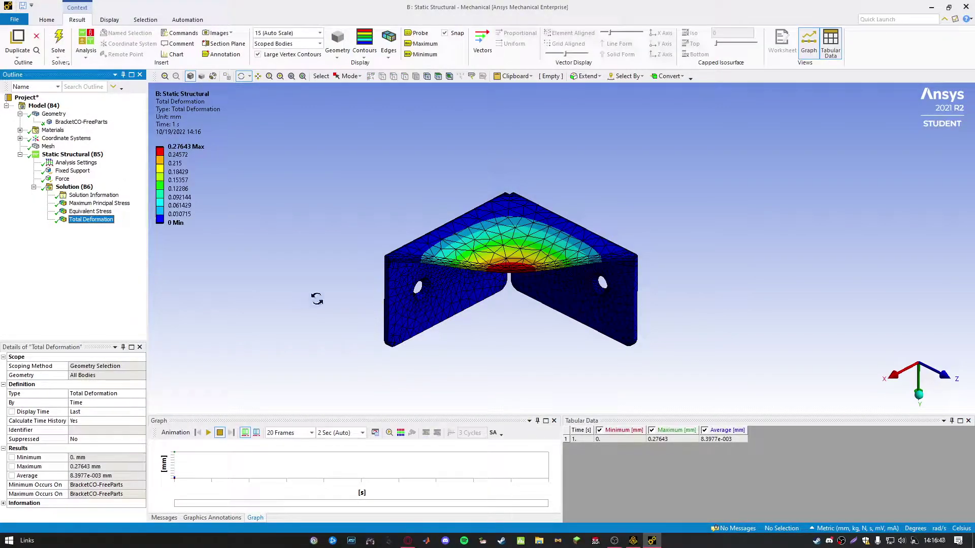
- Examine the bracket's contour plots for maximum principal stress, equivalent stress and total deformation from several angles
{"action": "left_click", "coordinate": [93, 203]}
{"action": "left_click_drag", "start_coordinate": [406, 220], "coordinate": [448, 222]}
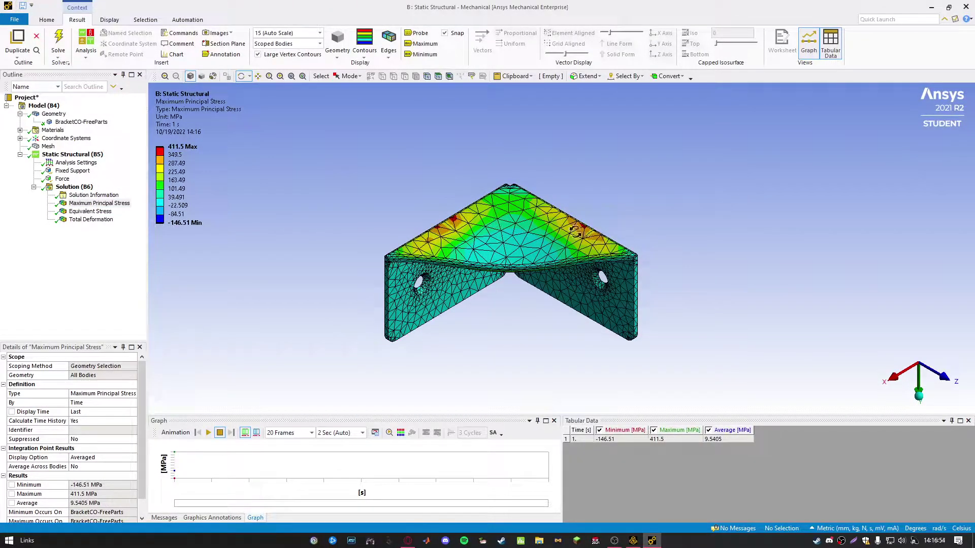
{"action": "left_click", "coordinate": [91, 211]}
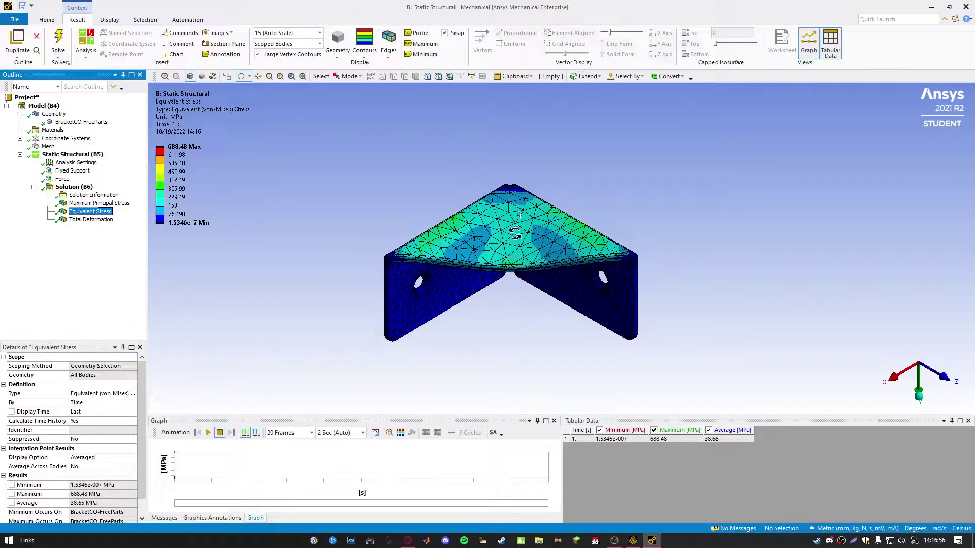
{"action": "left_click_drag", "start_coordinate": [515, 234], "coordinate": [452, 225]}
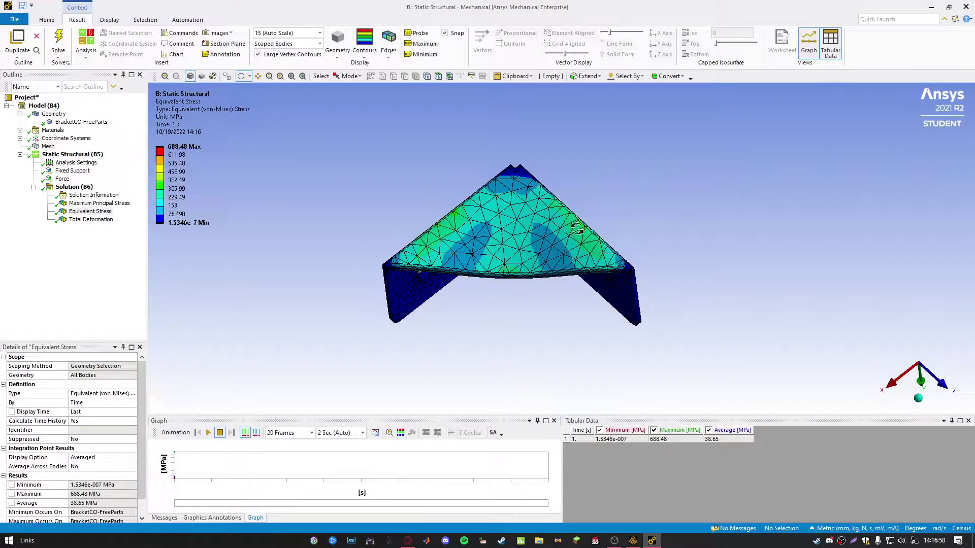
{"action": "left_click", "coordinate": [91, 220]}
{"action": "left_click_drag", "start_coordinate": [502, 249], "coordinate": [514, 290]}
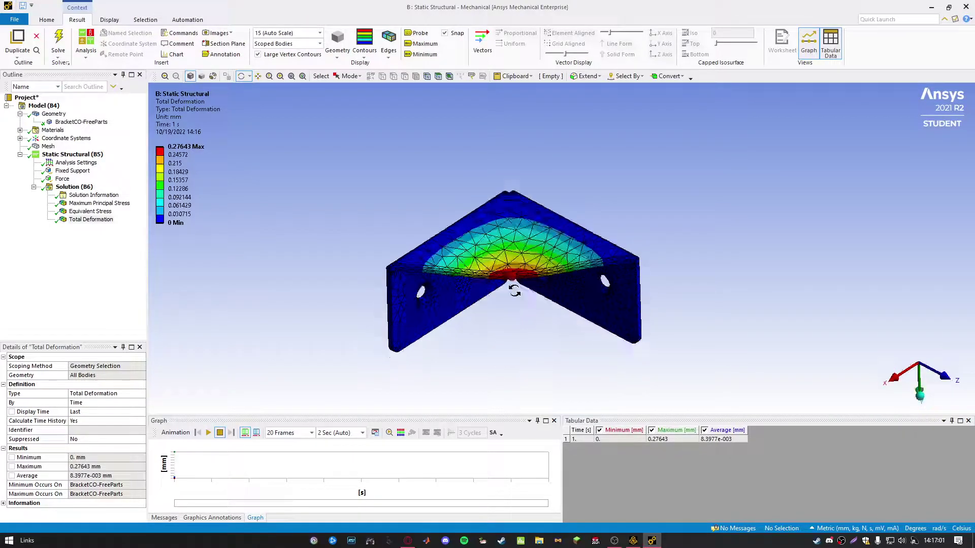
{"action": "left_click", "coordinate": [77, 212]}
{"action": "left_click", "coordinate": [85, 206]}
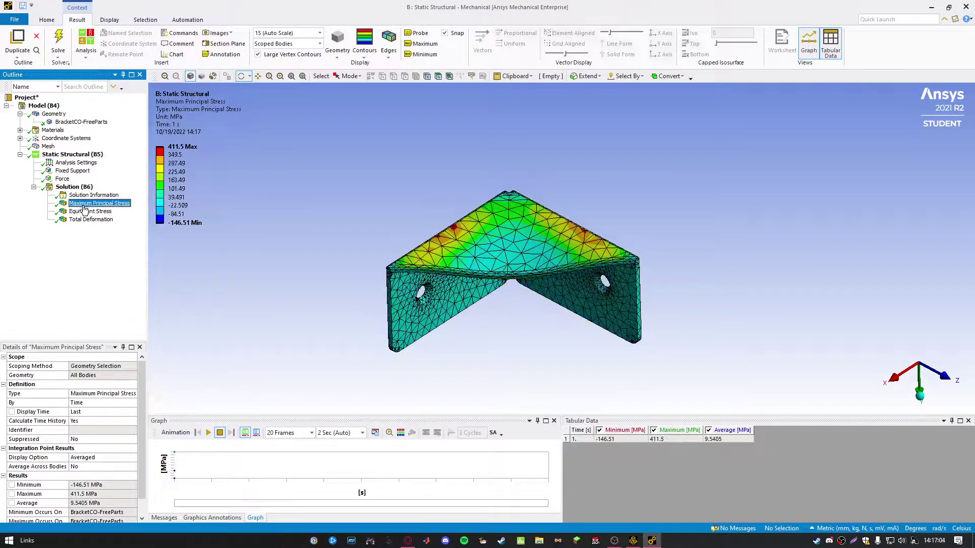
{"action": "left_click", "coordinate": [86, 211]}
{"action": "left_click", "coordinate": [89, 219]}
- Show the maximum-value marker on the bracket's Maximum Principal Stress plot
{"action": "left_click", "coordinate": [74, 187]}
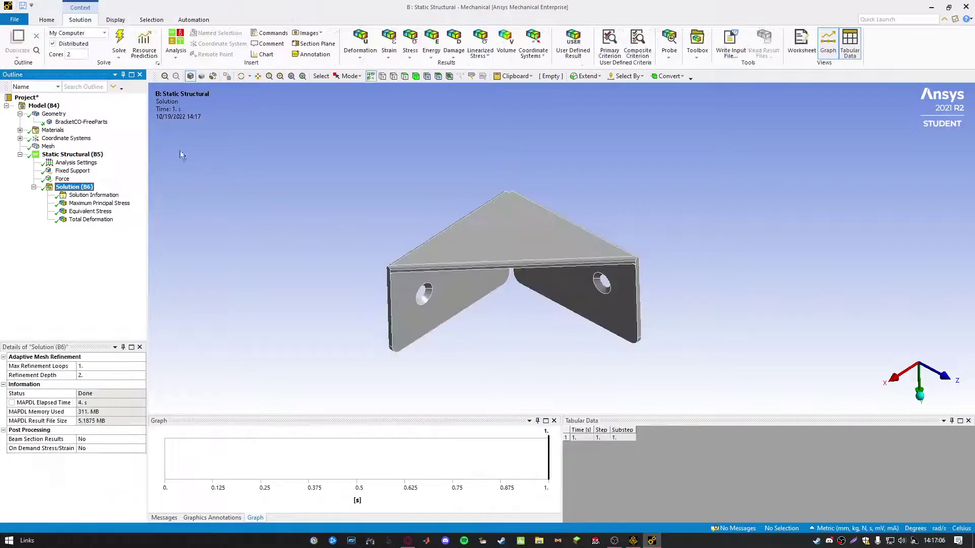
{"action": "left_click", "coordinate": [668, 56]}
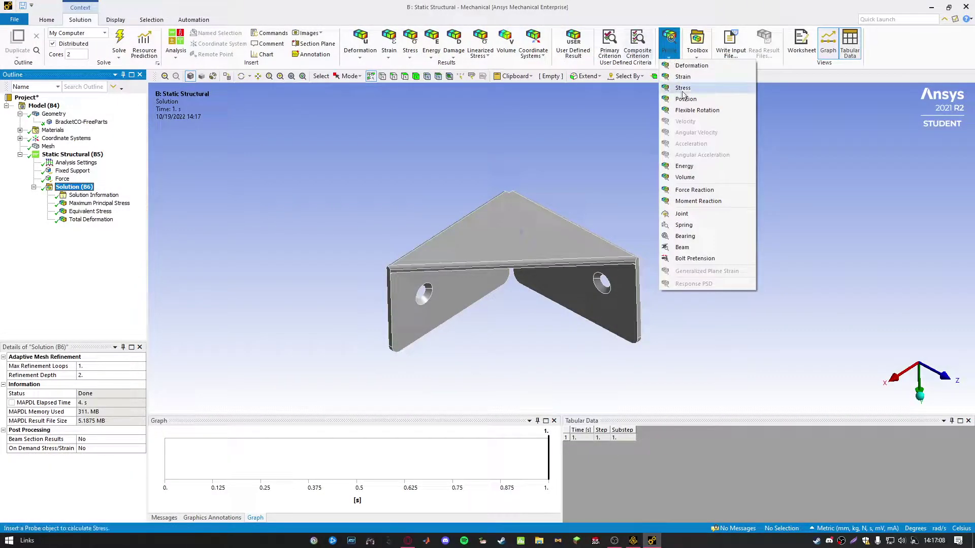
{"action": "left_click", "coordinate": [97, 203]}
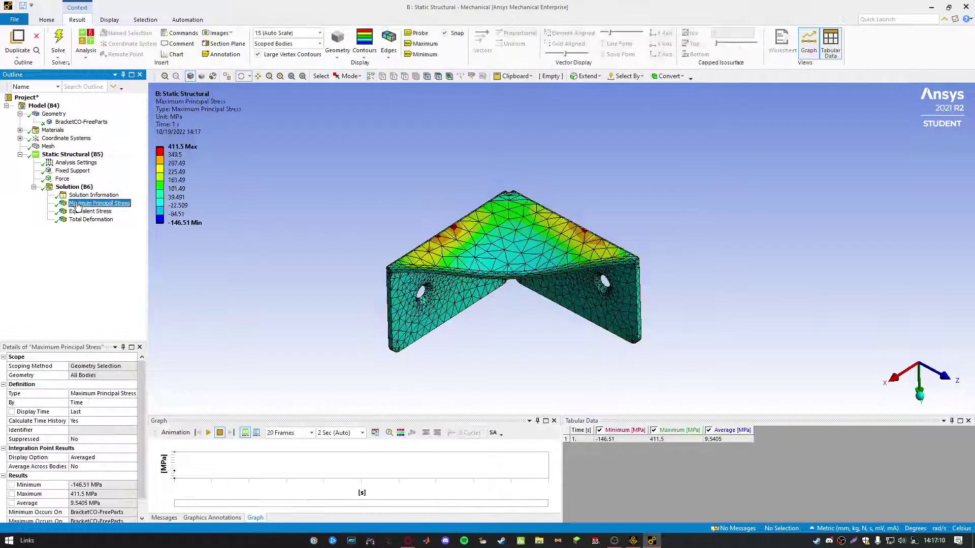
{"action": "left_click", "coordinate": [85, 211]}
{"action": "left_click", "coordinate": [88, 204]}
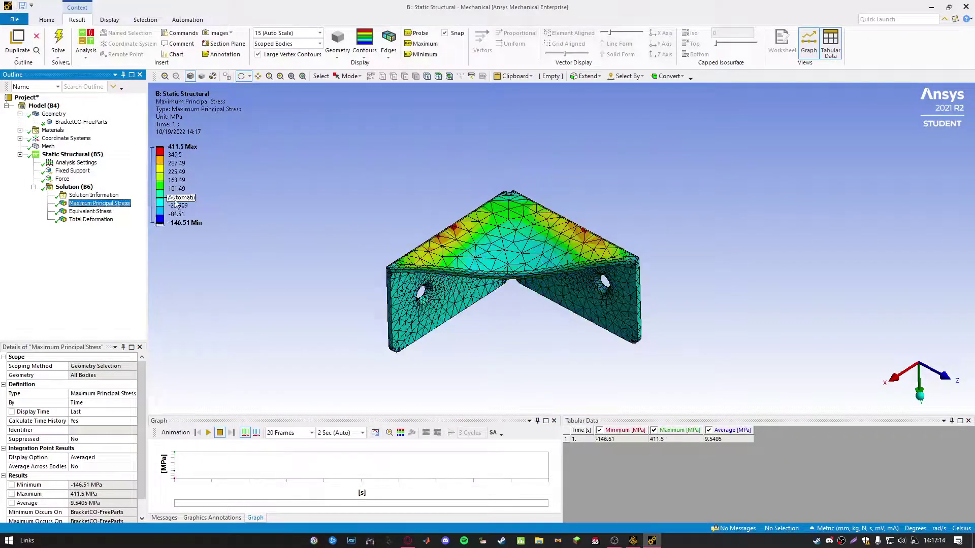
{"action": "left_click", "coordinate": [422, 43]}
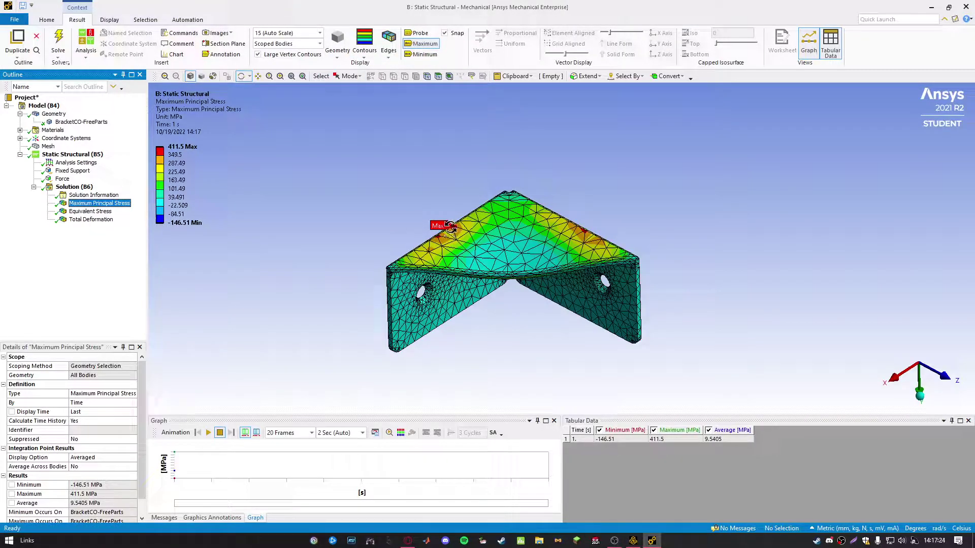
- Probe the maximum principal stress at the marked maximum on the bracket's upper plate edge
{"action": "left_click", "coordinate": [418, 36]}
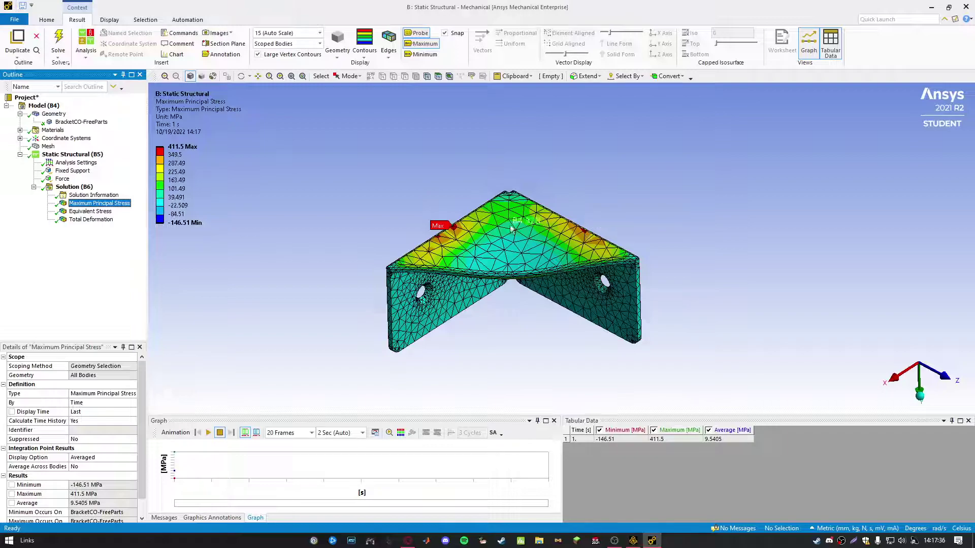
{"action": "scroll", "coordinate": [454, 230], "scroll_direction": "up", "scroll_amount": 5}
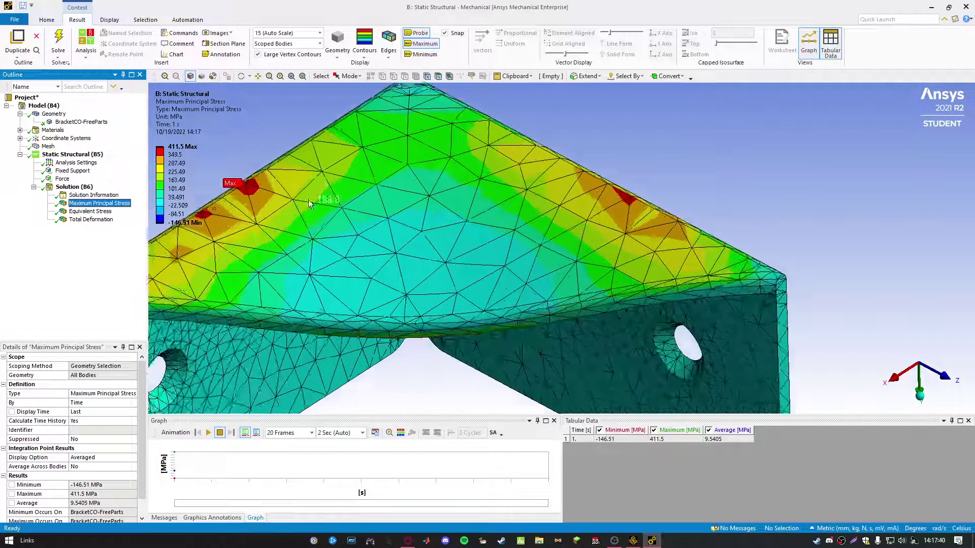
{"action": "scroll", "coordinate": [378, 198], "scroll_direction": "up", "scroll_amount": 4}
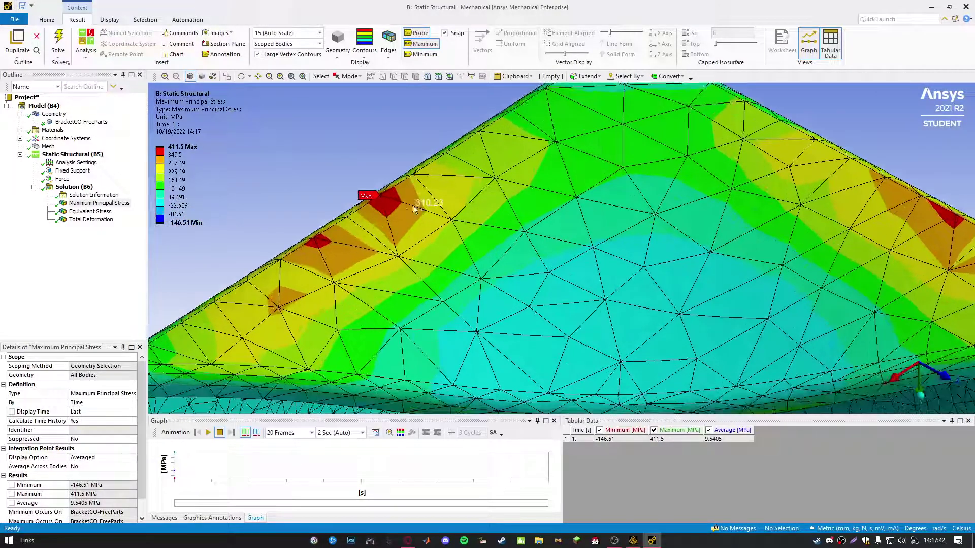
{"action": "left_click", "coordinate": [379, 195]}
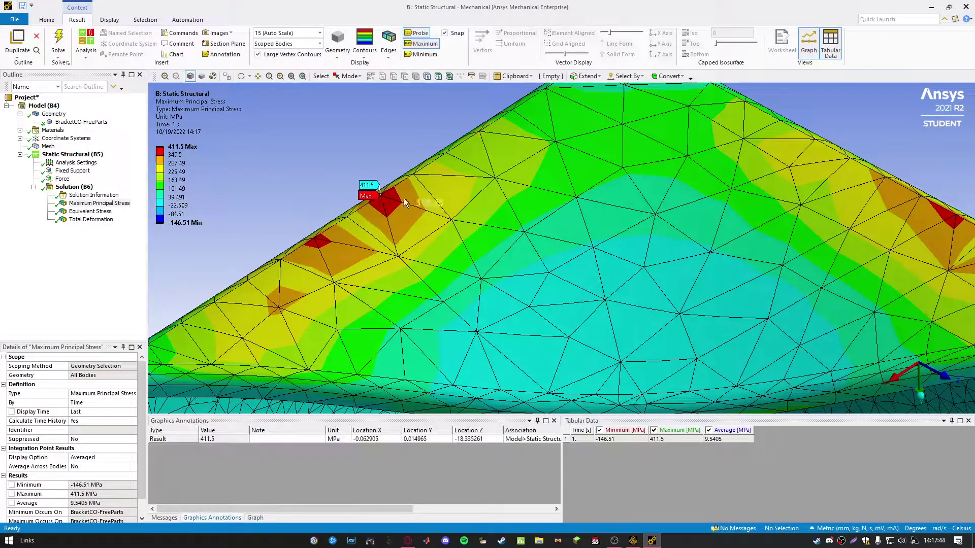
- Capture the Maximum Principal Stress plot of the whole bracket, including its legend, and copy the screenshot to the clipboard
{"action": "scroll", "coordinate": [598, 249], "scroll_direction": "down", "scroll_amount": 6}
{"action": "scroll", "coordinate": [505, 208], "scroll_direction": "down", "scroll_amount": 5}
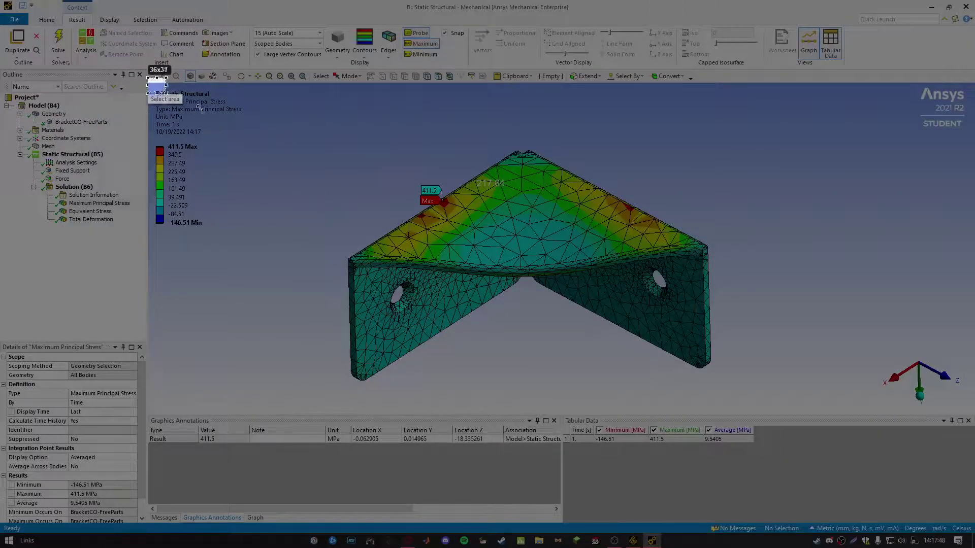
{"action": "mouse_move", "coordinate": [165, 94]}
{"action": "left_mouse_down"}
{"action": "mouse_move", "coordinate": [858, 409]}
{"action": "mouse_move", "coordinate": [964, 416]}
{"action": "left_mouse_up"}
{"action": "key", "text": "ctrl+c"}
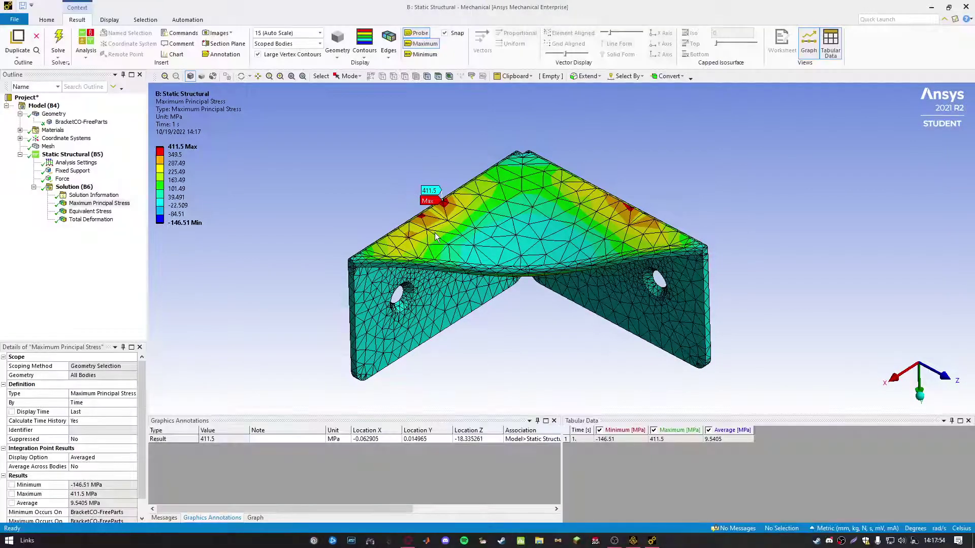
- Probe the equivalent stress at its marked maximum along the inner bend beneath the bracket's plate
{"action": "left_click", "coordinate": [86, 211]}
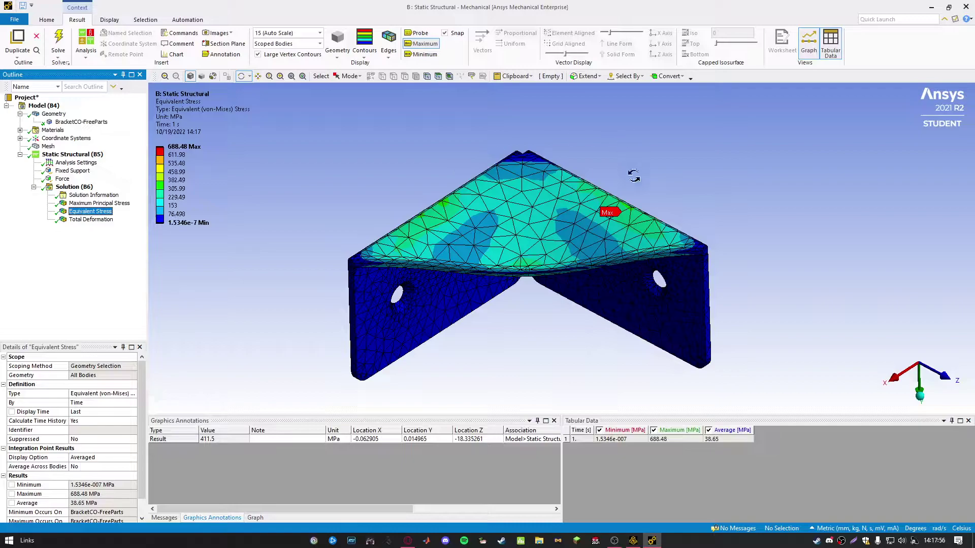
{"action": "left_click", "coordinate": [92, 221]}
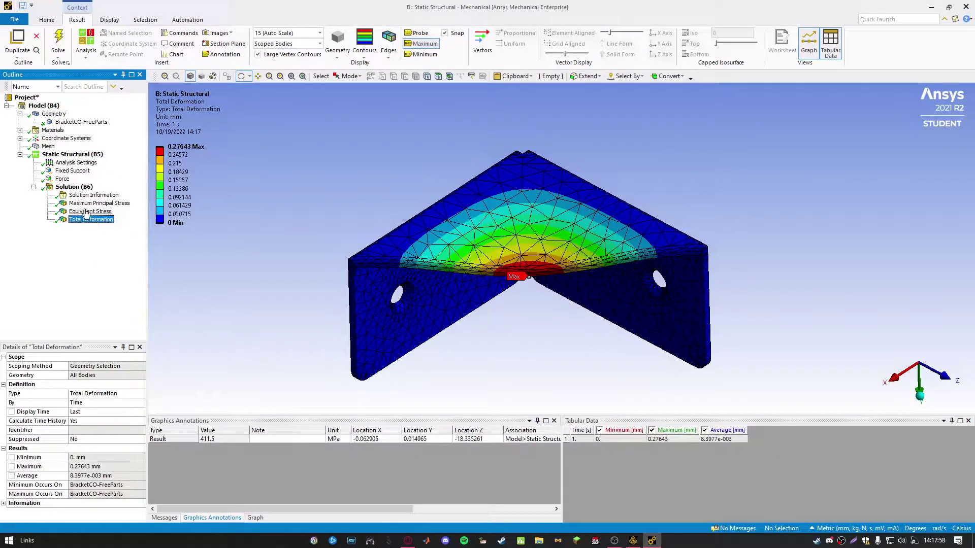
{"action": "left_click", "coordinate": [87, 203]}
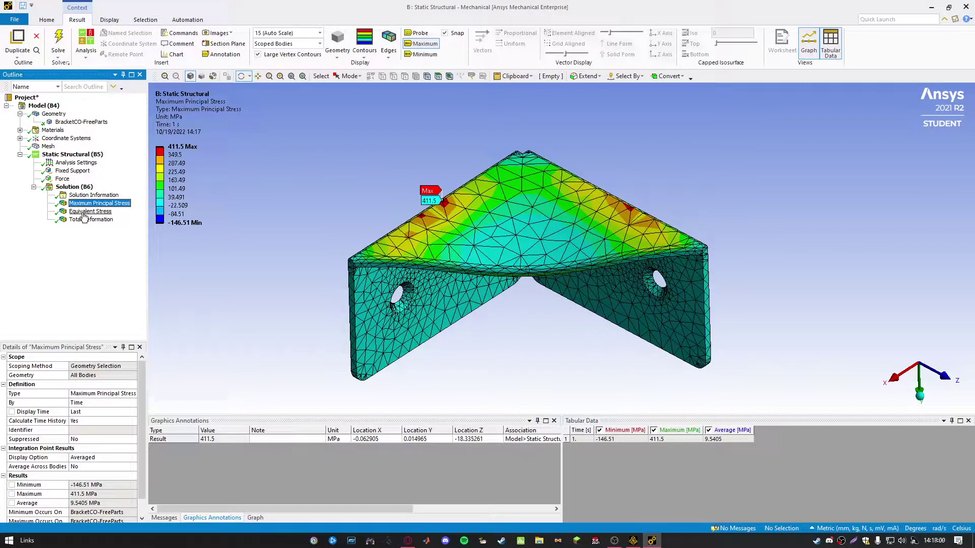
{"action": "left_click", "coordinate": [85, 212]}
{"action": "left_click", "coordinate": [420, 33]}
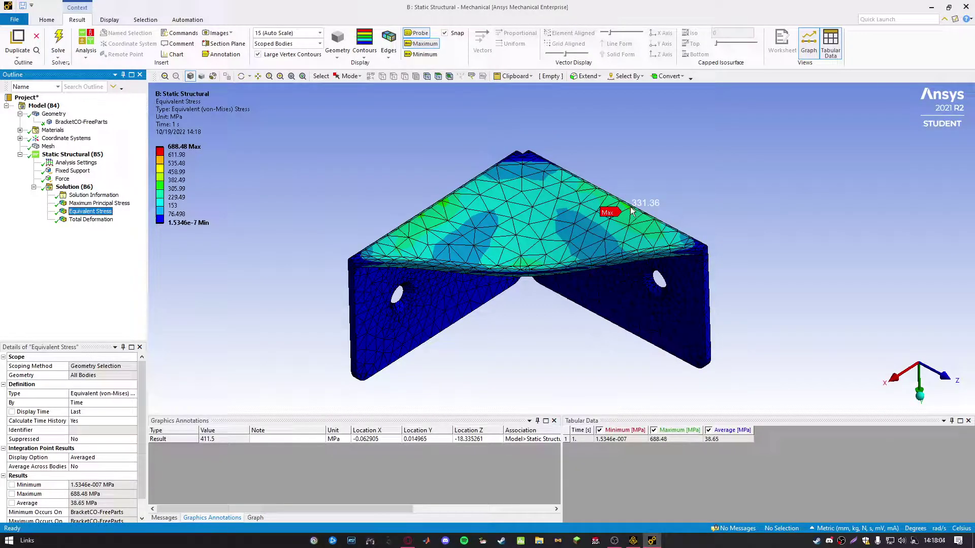
{"action": "middle_click_drag", "start_coordinate": [633, 210], "coordinate": [626, 162]}
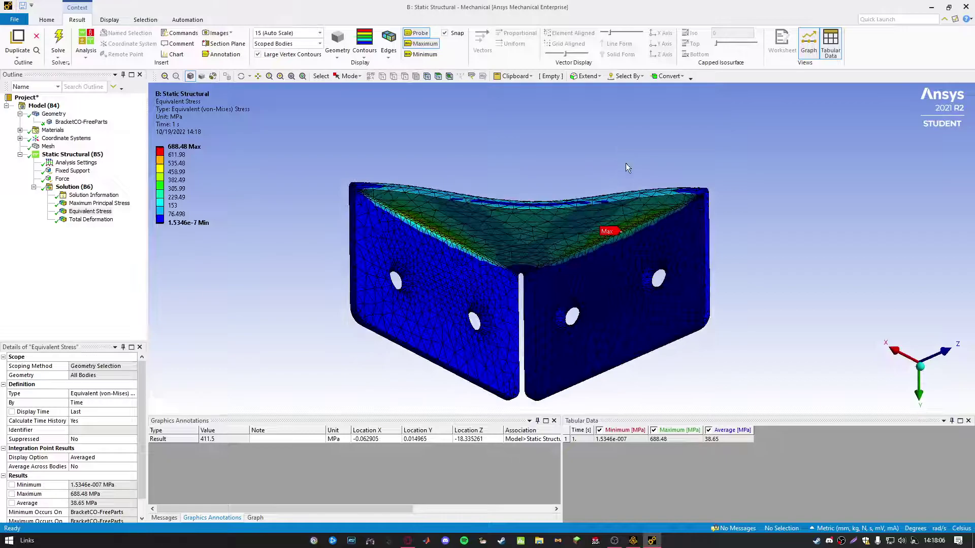
{"action": "scroll", "coordinate": [630, 228], "scroll_direction": "up", "scroll_amount": 5}
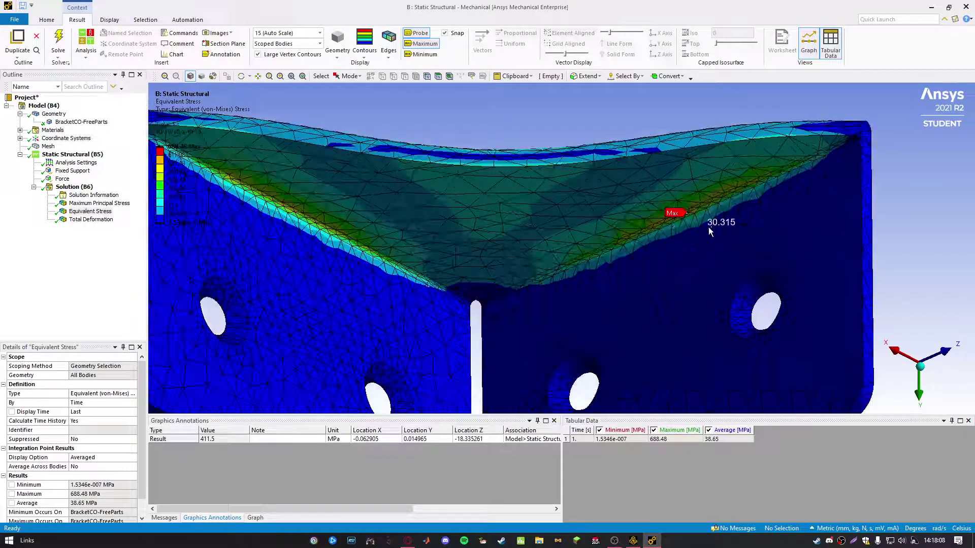
{"action": "scroll", "coordinate": [616, 224], "scroll_direction": "up", "scroll_amount": 6}
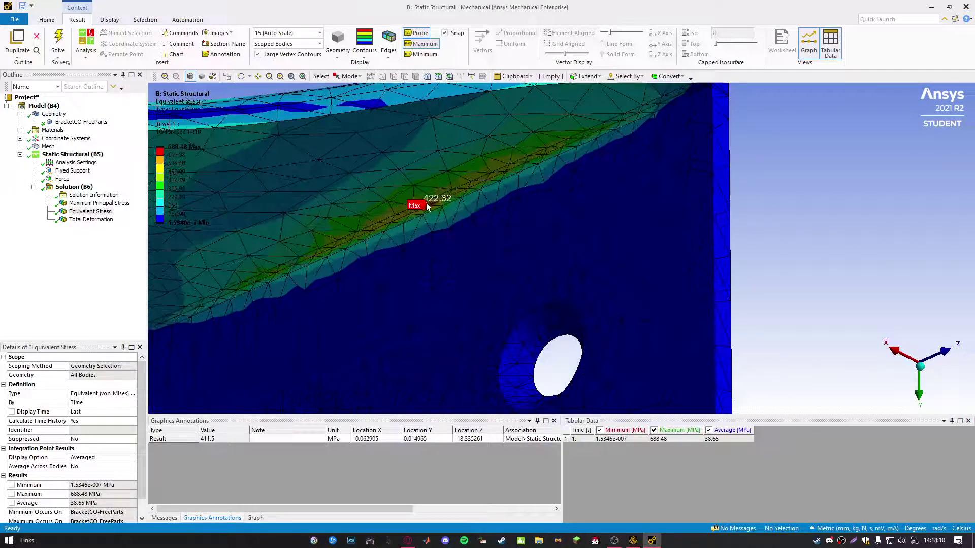
{"action": "left_click", "coordinate": [429, 207]}
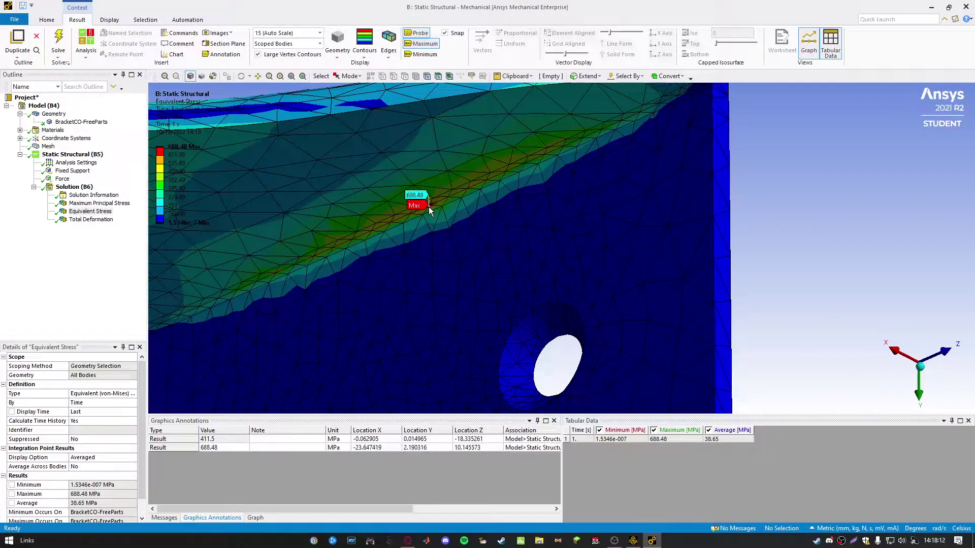
- Display the Total Deformation result and probe it at its marked maximum on the free edge of the bracket's plate
{"action": "scroll", "coordinate": [429, 207], "scroll_direction": "down", "scroll_amount": 5}
{"action": "scroll", "coordinate": [429, 207], "scroll_direction": "down", "scroll_amount": 3}
{"action": "middle_click_drag", "start_coordinate": [428, 207], "coordinate": [510, 233]}
{"action": "left_click", "coordinate": [91, 219]}
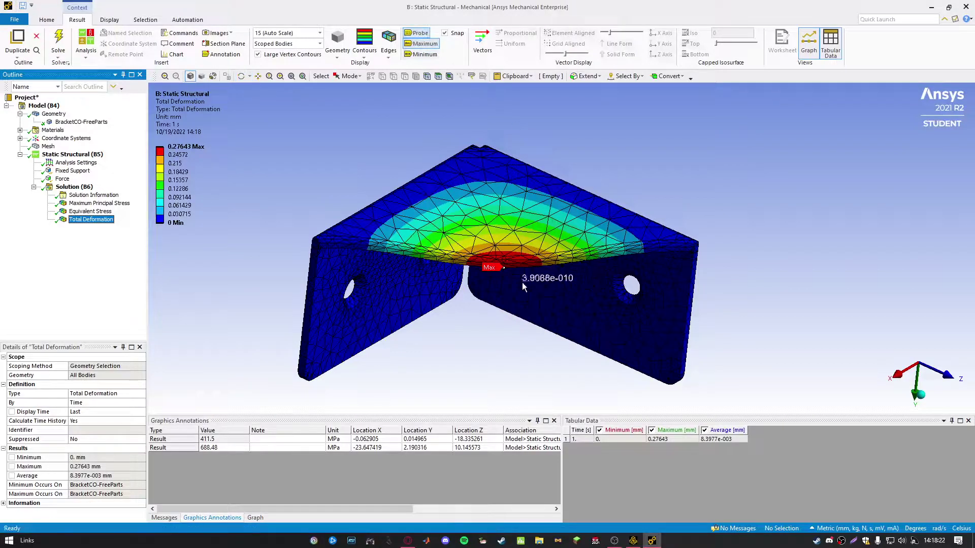
{"action": "left_click", "coordinate": [503, 260]}
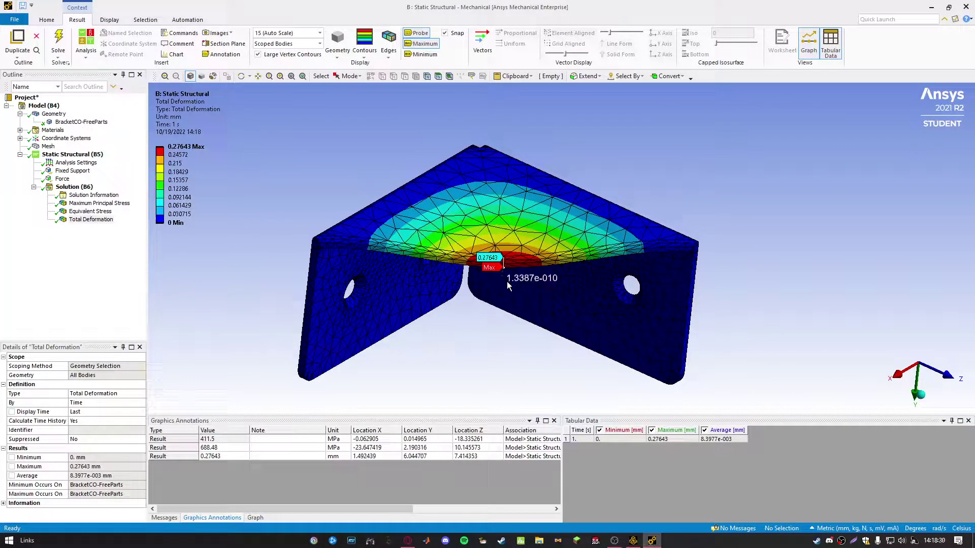
- Inspect the deformed bracket from the front and switch back to the Maximum Principal Stress result
{"action": "middle_click_drag", "start_coordinate": [614, 173], "coordinate": [586, 187]}
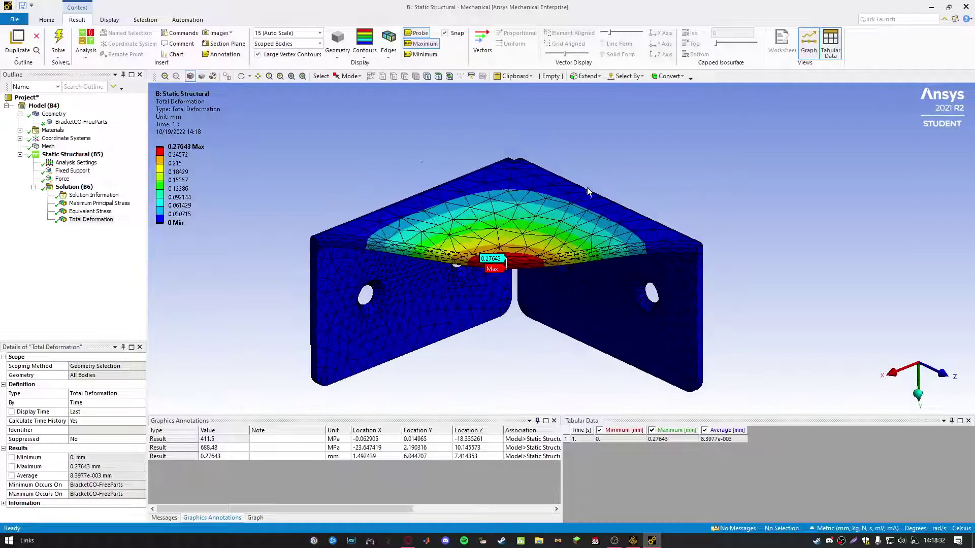
{"action": "scroll", "coordinate": [586, 187], "scroll_direction": "up", "scroll_amount": 2}
{"action": "scroll", "coordinate": [312, 188], "scroll_direction": "down", "scroll_amount": 1}
{"action": "left_click", "coordinate": [99, 203]}
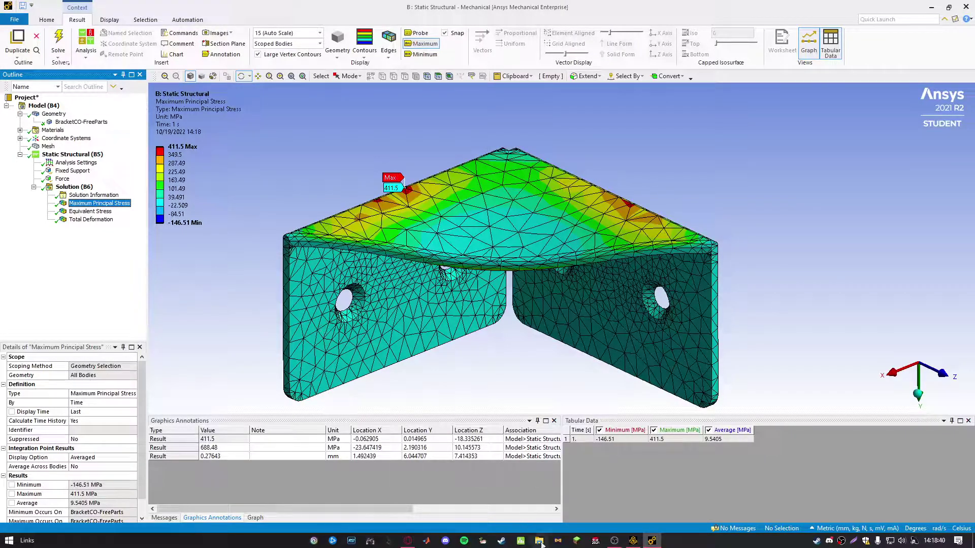
- In File Explorer, browse to FALL 2022 > M.A.D > HW > FEA Assignments > FEA 2 completed and open FEA_Assignment2_CO.pdf
{"action": "left_click", "coordinate": [540, 542]}
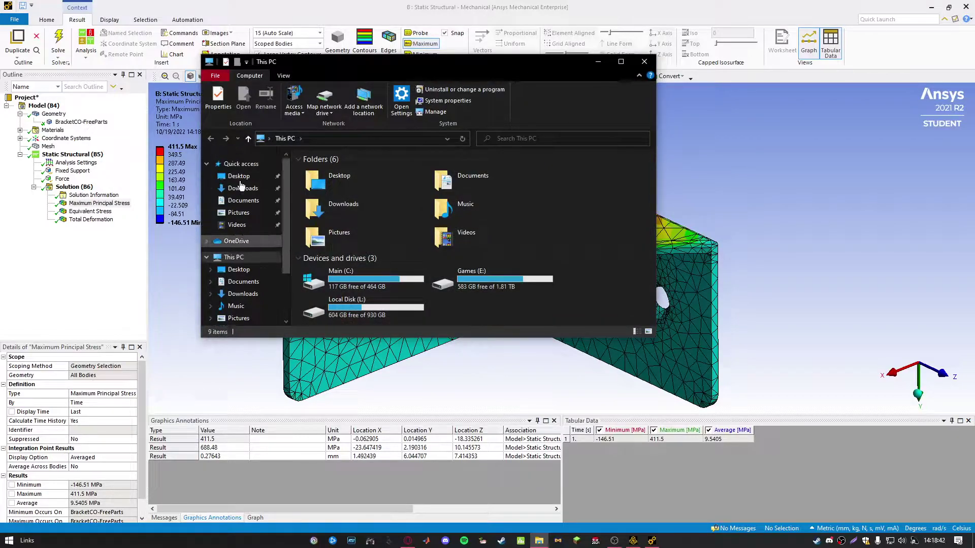
{"action": "left_click", "coordinate": [265, 188]}
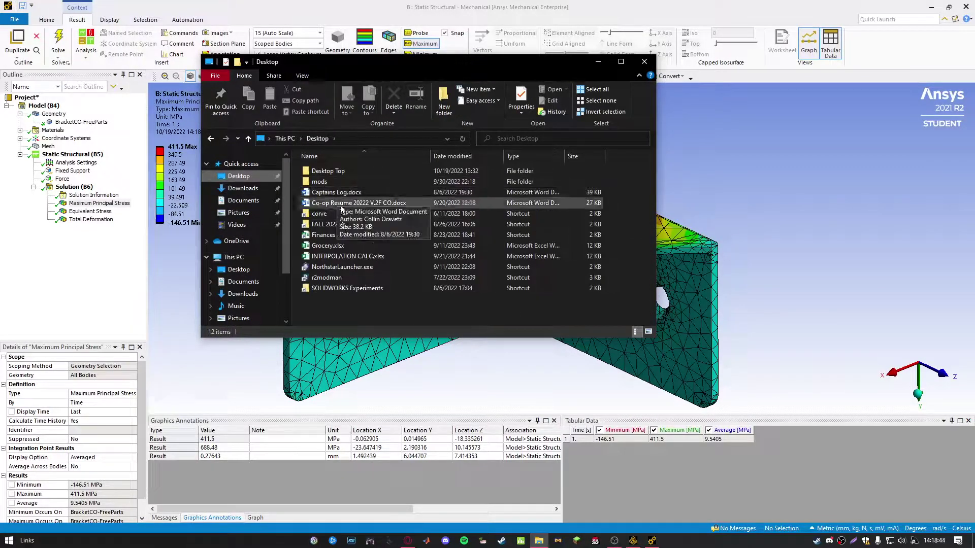
{"action": "double_click", "coordinate": [333, 224]}
{"action": "left_click", "coordinate": [327, 193]}
{"action": "double_click", "coordinate": [327, 192]}
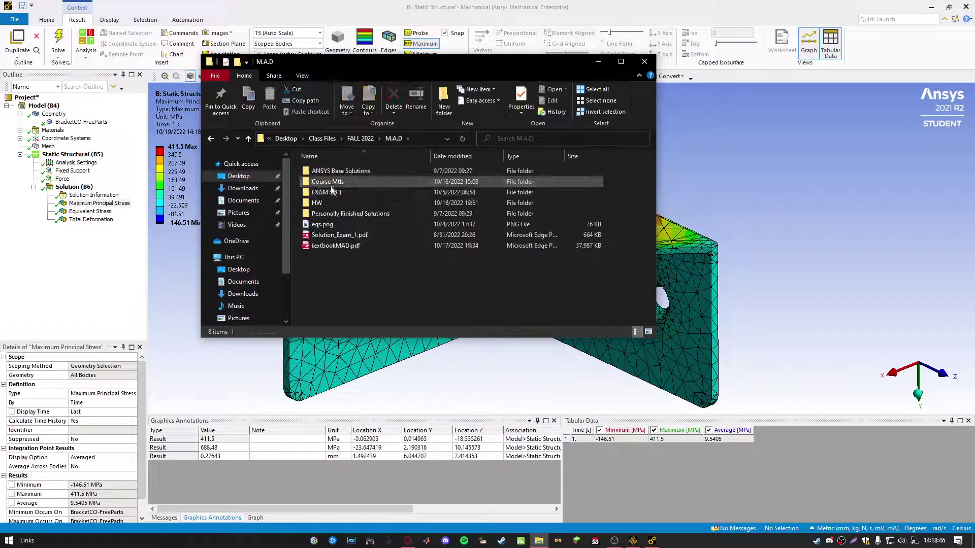
{"action": "double_click", "coordinate": [327, 194]}
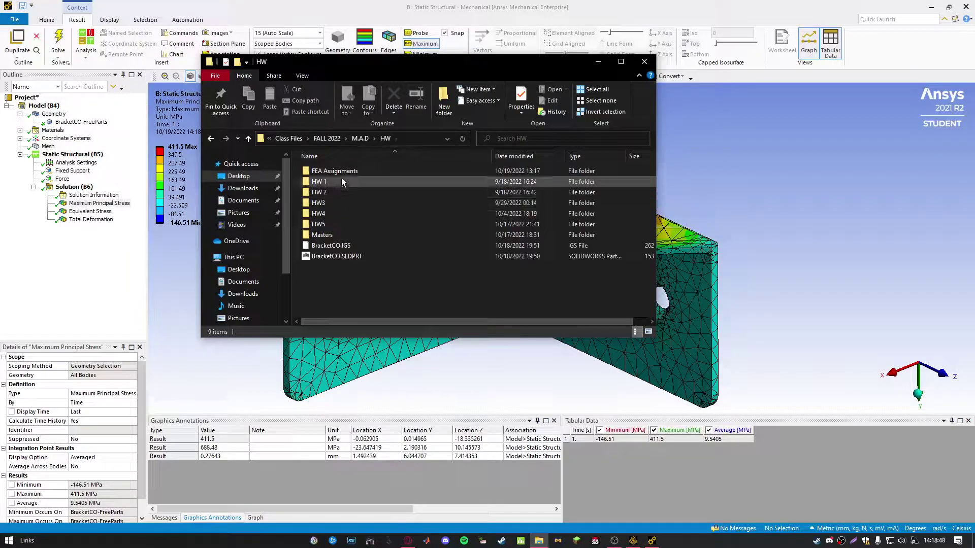
{"action": "double_click", "coordinate": [330, 170]}
{"action": "double_click", "coordinate": [334, 191]}
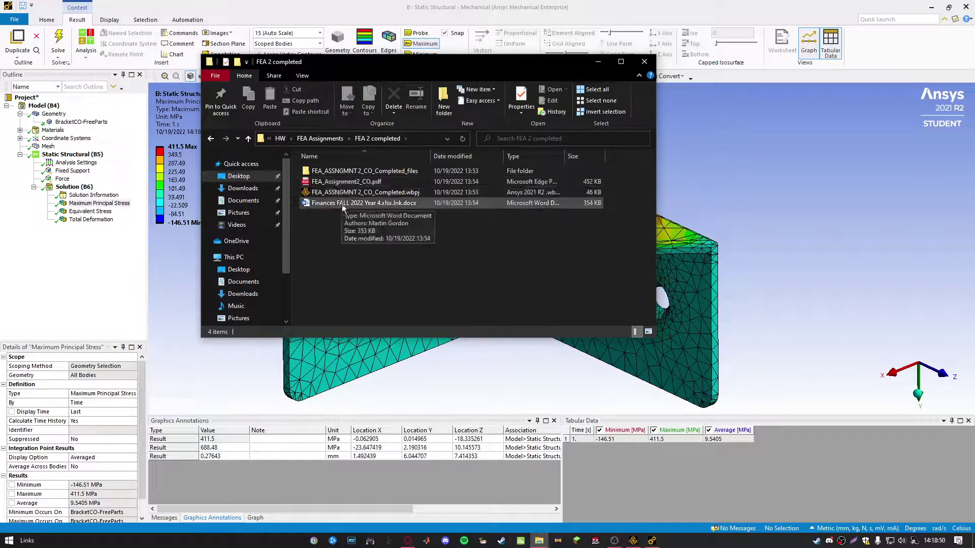
{"action": "left_click", "coordinate": [353, 183]}
{"action": "double_click", "coordinate": [354, 184]}
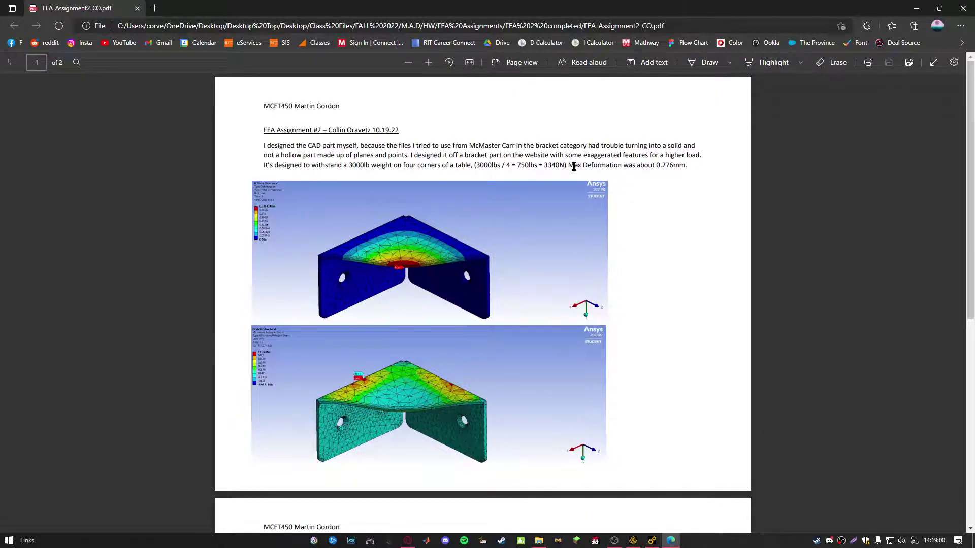
- Review the text and result images on both pages of the assignment report, close it, and return to Ansys Mechanical
{"action": "scroll", "coordinate": [456, 279], "scroll_direction": "down", "scroll_amount": 5}
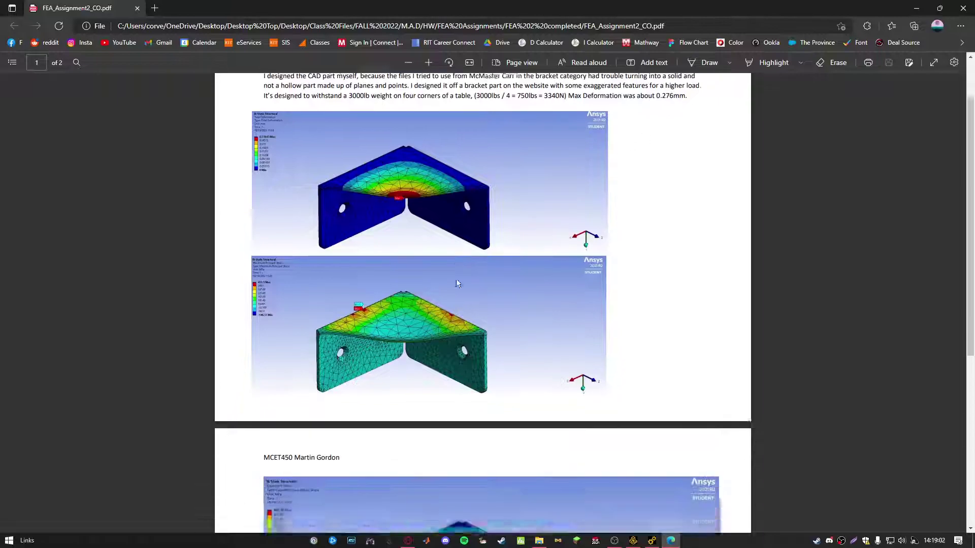
{"action": "scroll", "coordinate": [488, 312], "scroll_direction": "down", "scroll_amount": 2}
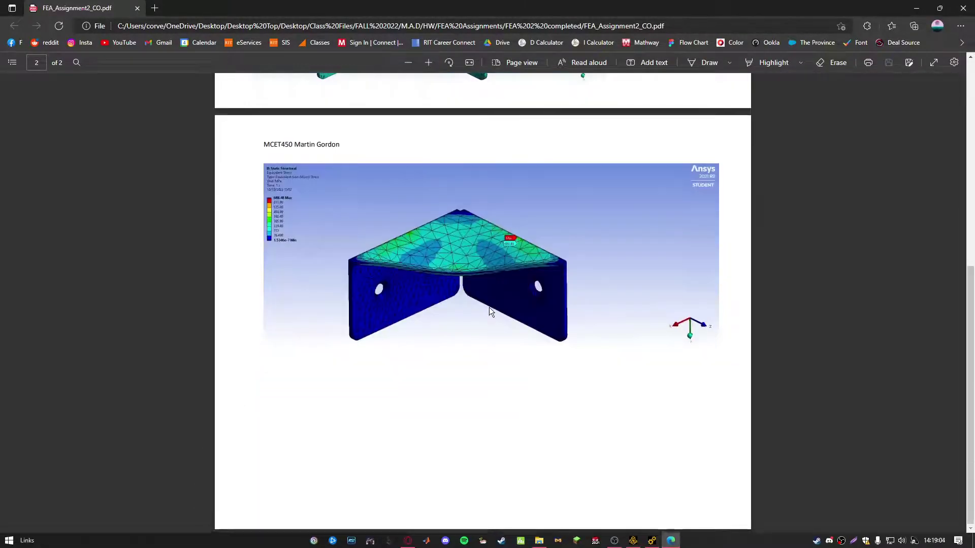
{"action": "scroll", "coordinate": [489, 307], "scroll_direction": "up", "scroll_amount": 6}
{"action": "scroll", "coordinate": [490, 307], "scroll_direction": "down", "scroll_amount": 5}
{"action": "scroll", "coordinate": [491, 307], "scroll_direction": "up", "scroll_amount": 5}
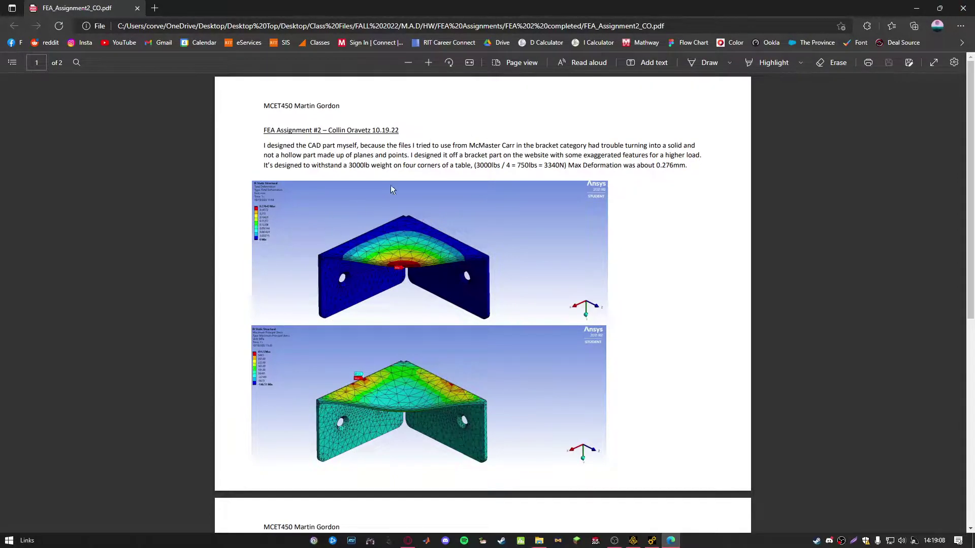
{"action": "double_click", "coordinate": [724, 7]}
{"action": "left_click", "coordinate": [710, 62]}
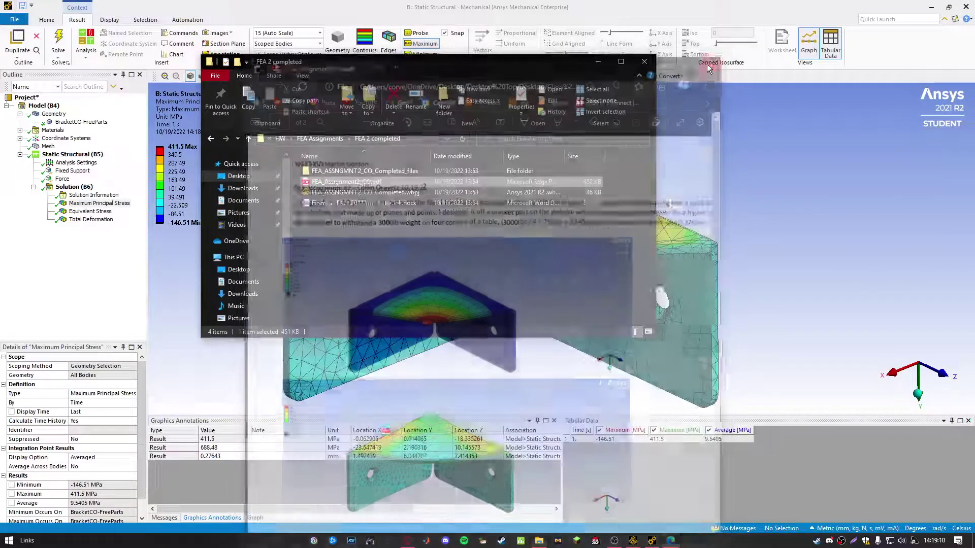
{"action": "left_click", "coordinate": [636, 82]}
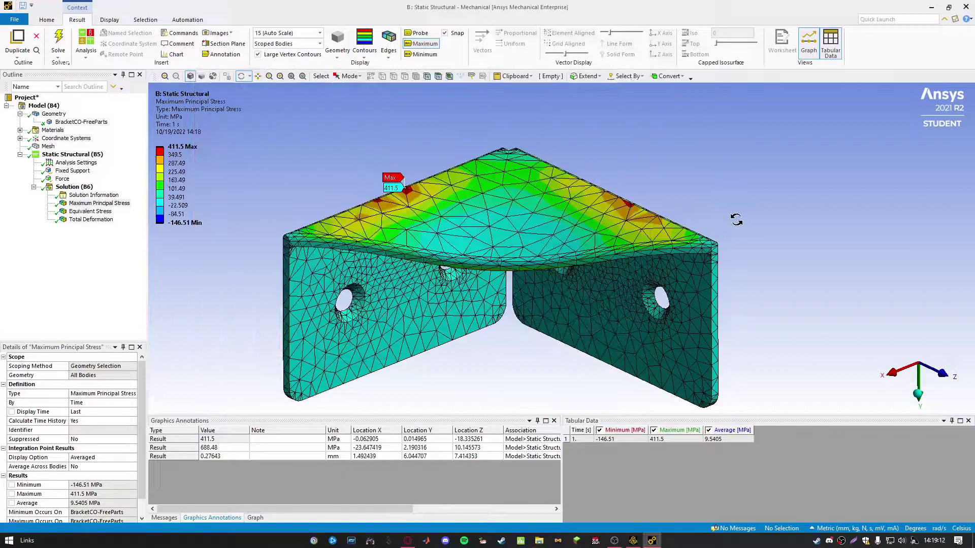